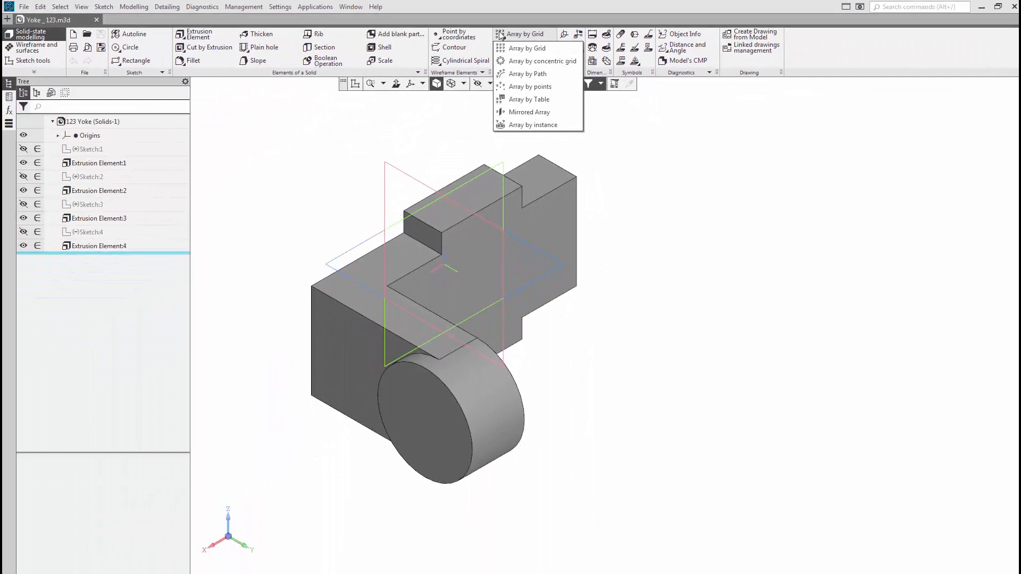
Mirror Extrusion Element:4 and Extrusion Element:3 about the ZY plane of the origin
left_click(500, 33)
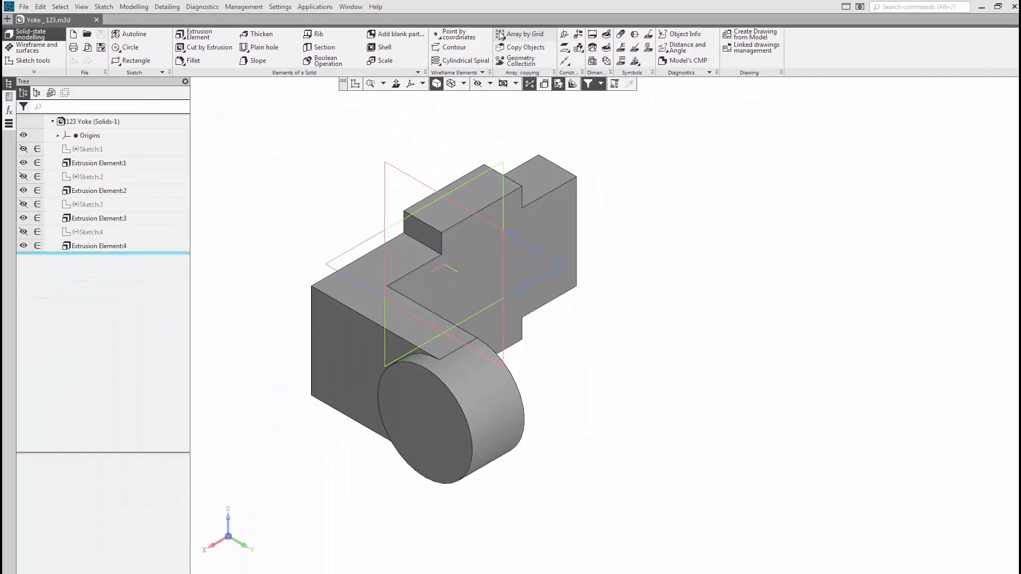
left_click(525, 35)
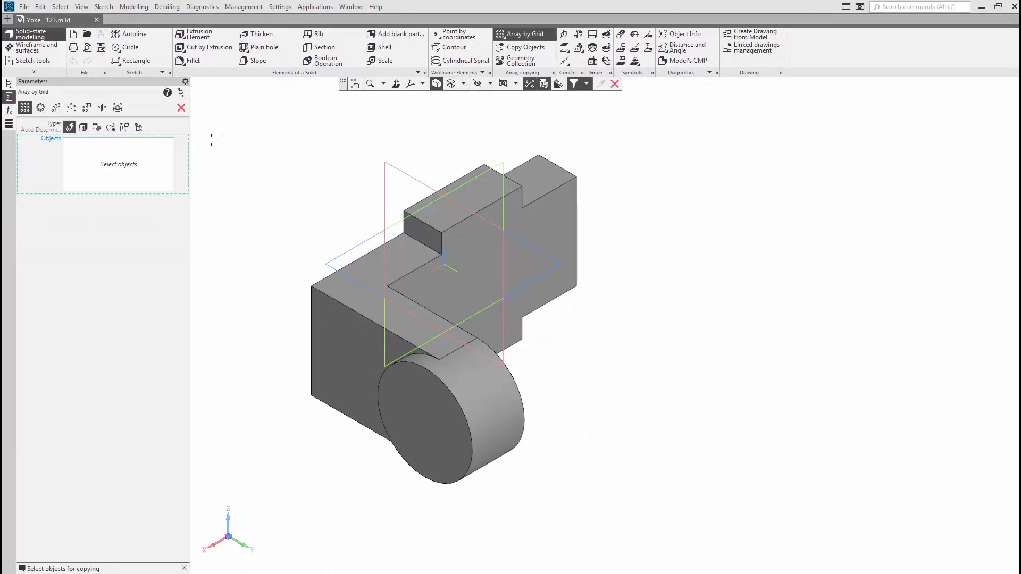
left_click(102, 108)
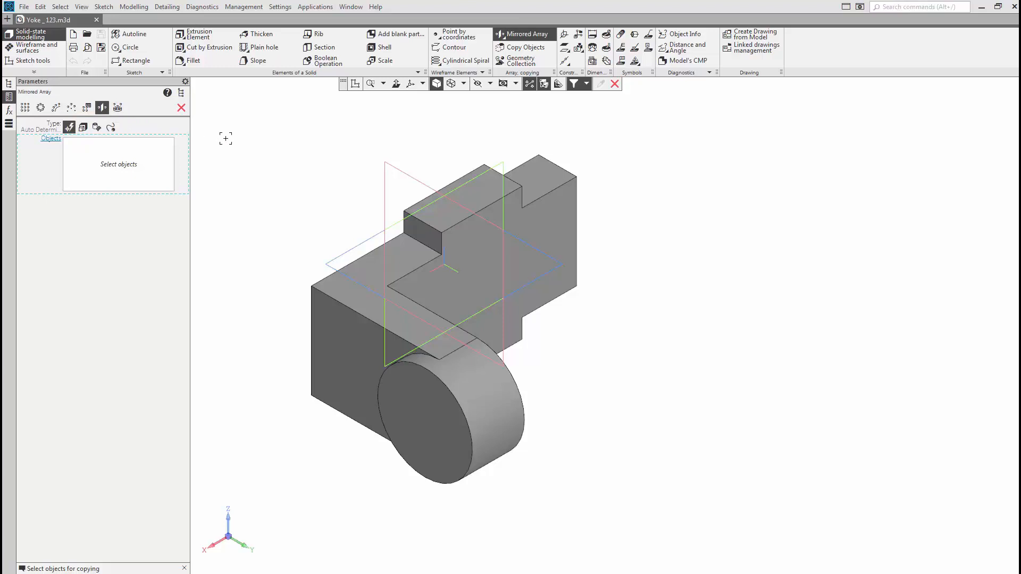
left_click(182, 94)
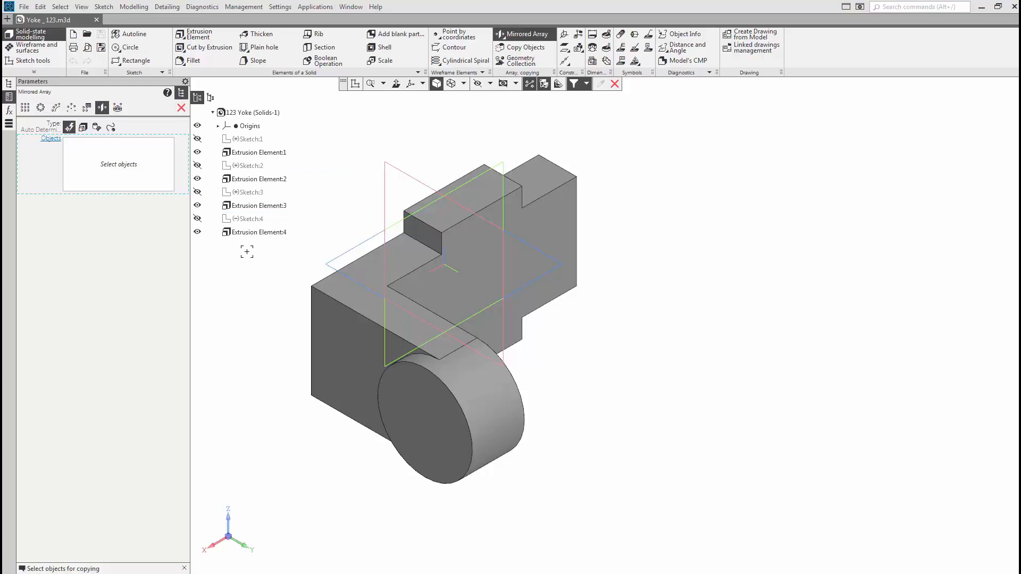
left_click(256, 233)
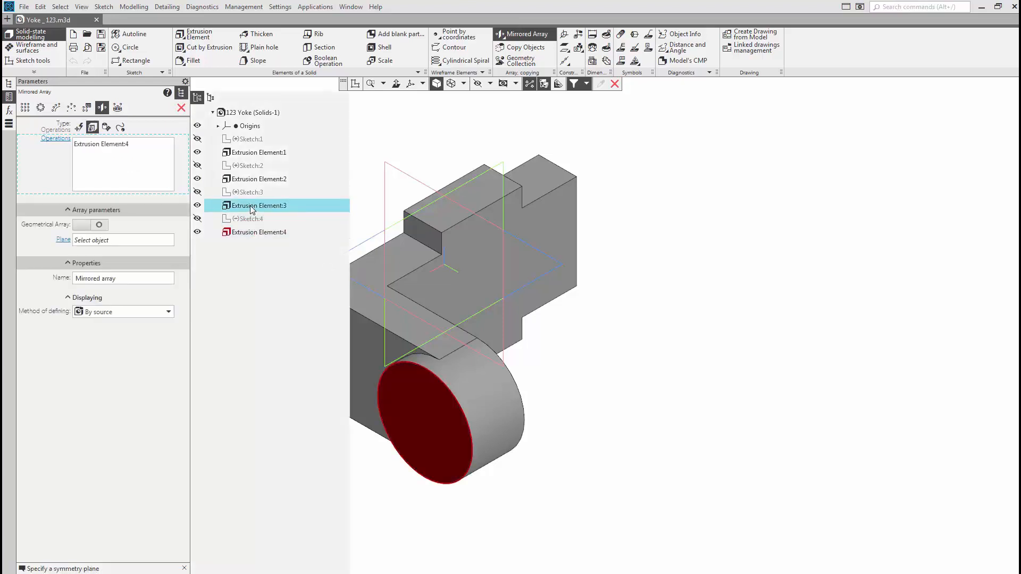
left_click(252, 208)
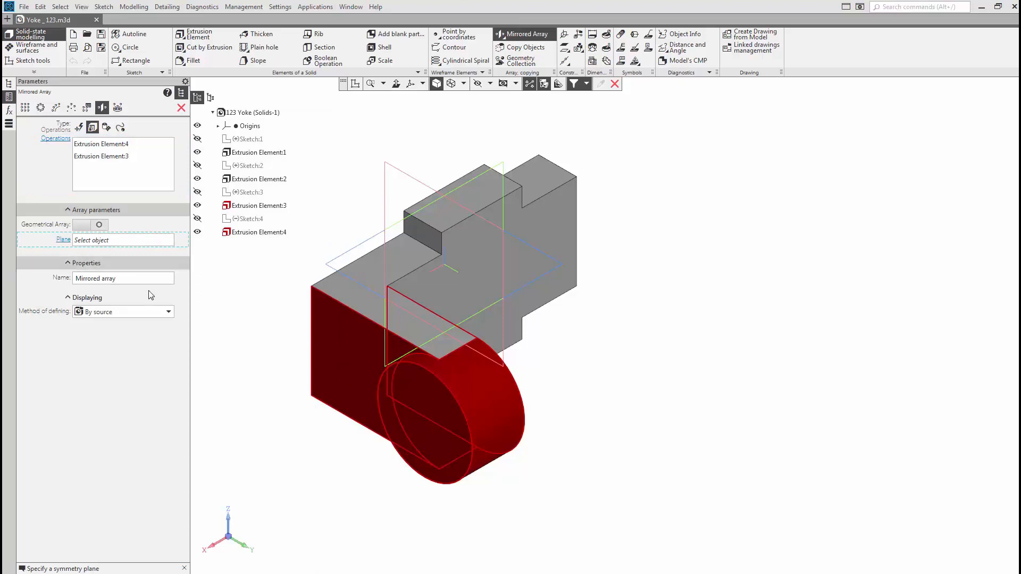
left_click(397, 170)
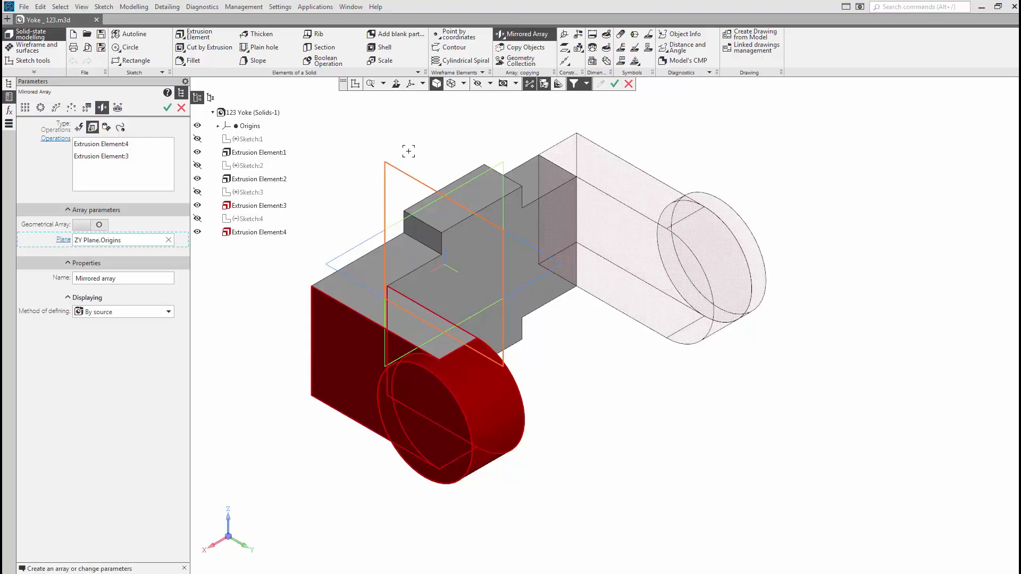
key("ctrl+Return")
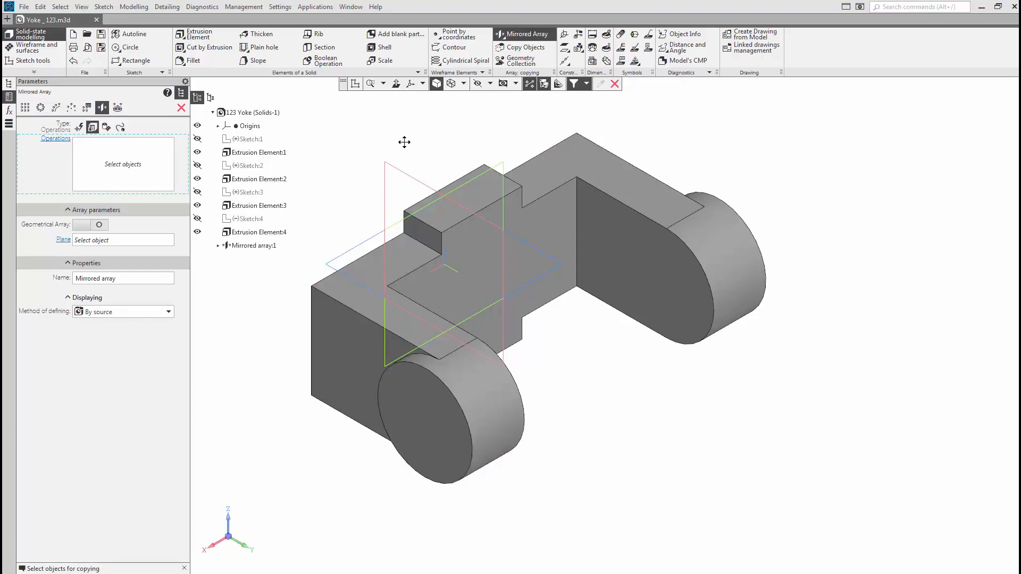
key("Escape")
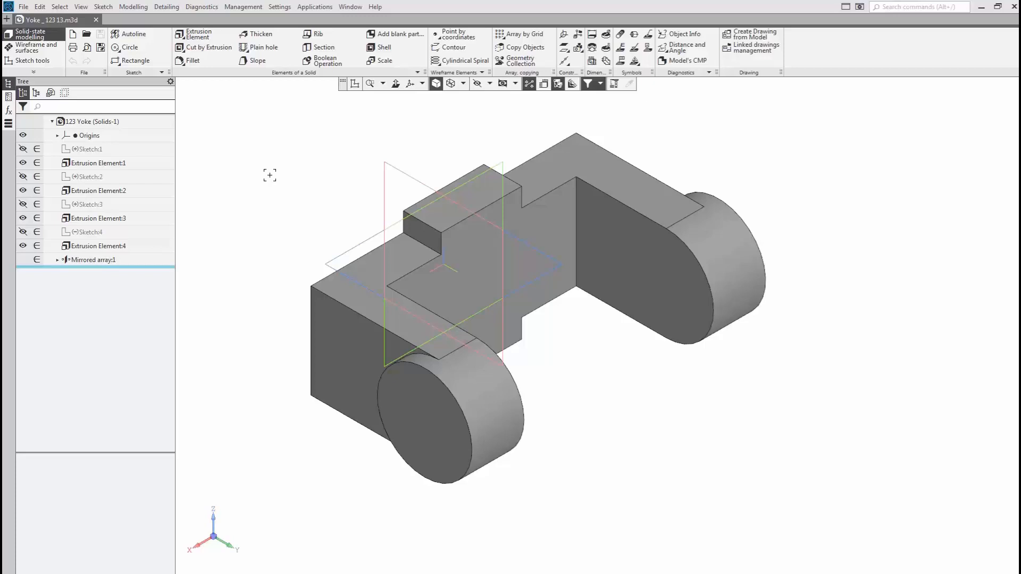
Edit Extrusion Element:3 and reverse the direction of its distance
left_click(120, 218)
double_click(120, 218)
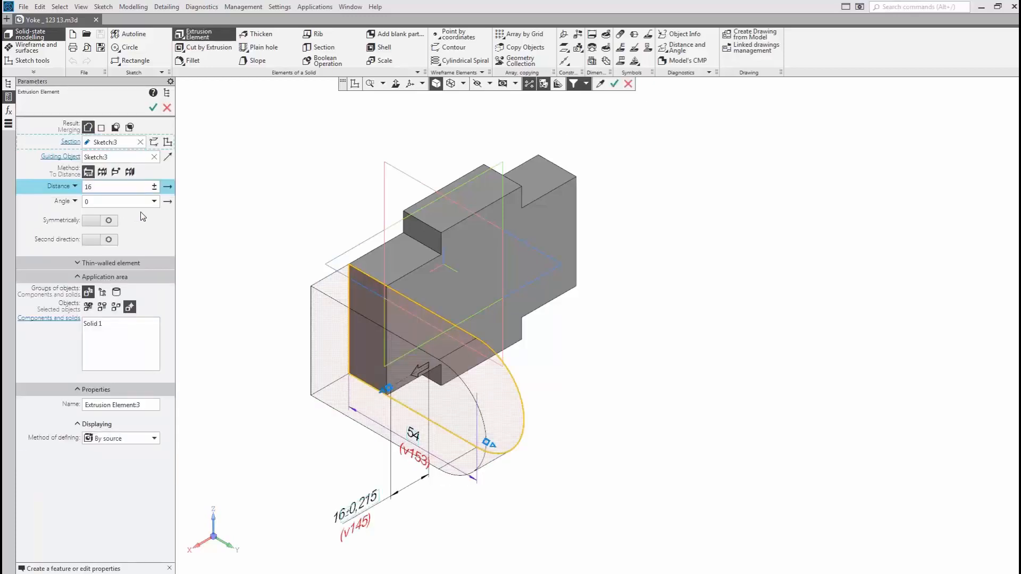
left_click(168, 187)
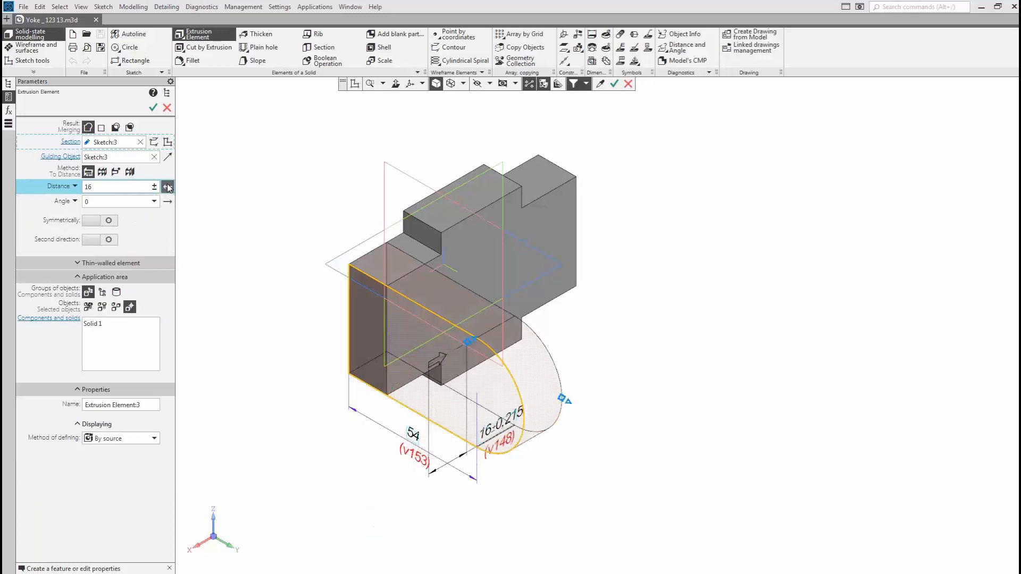
left_click(152, 108)
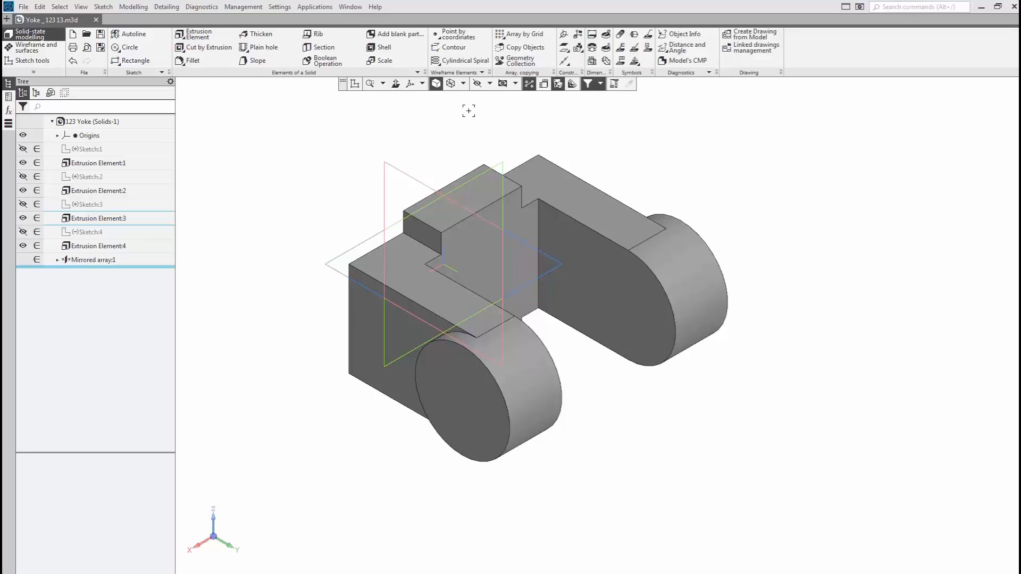
left_click(491, 84)
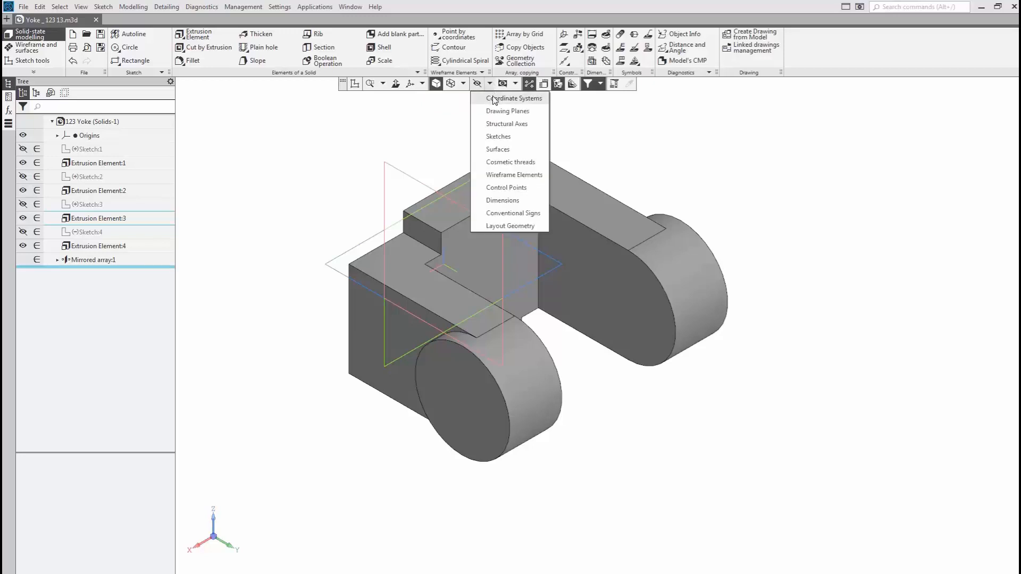
left_click(494, 99)
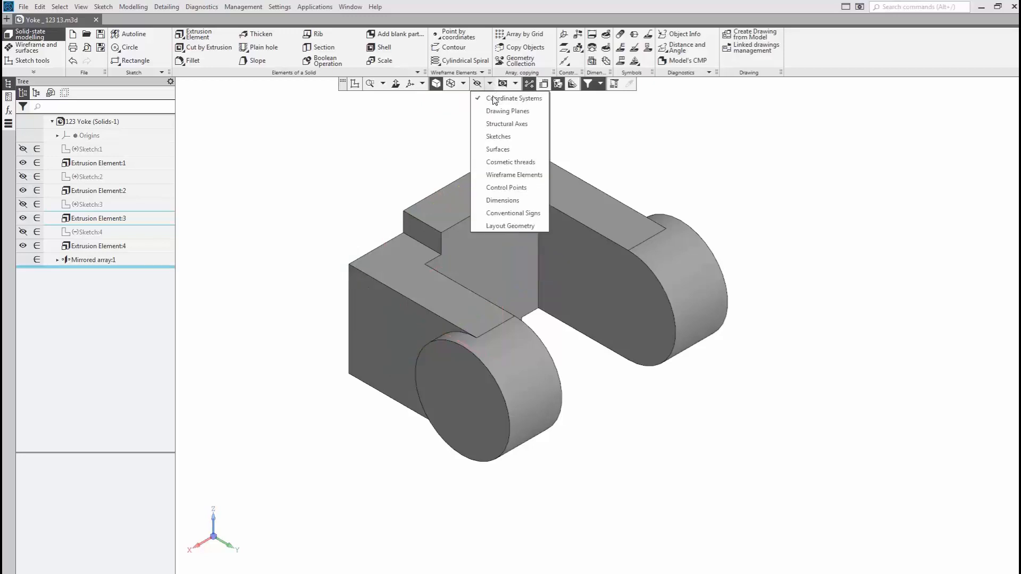
left_click(495, 99)
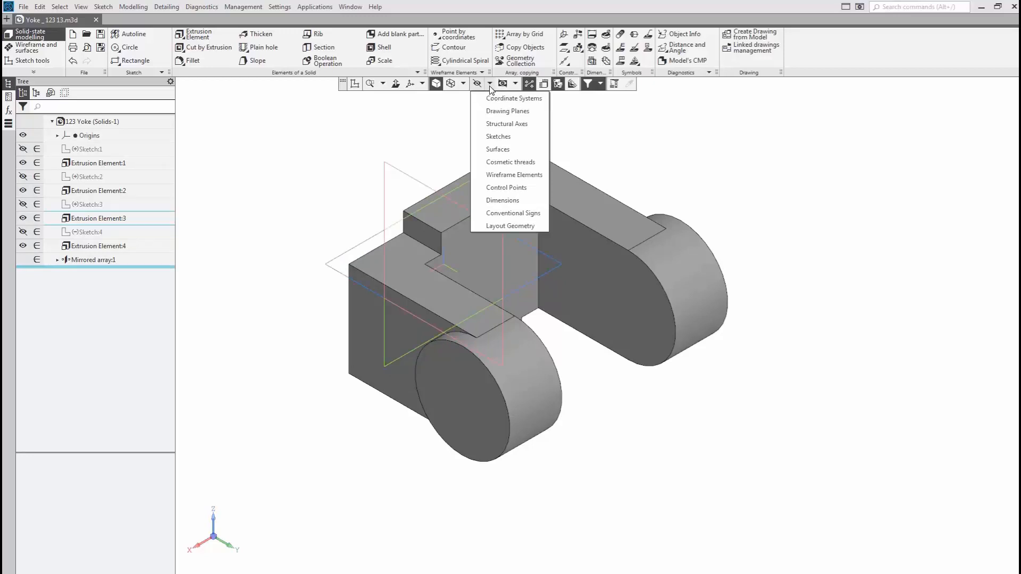
left_click(489, 84)
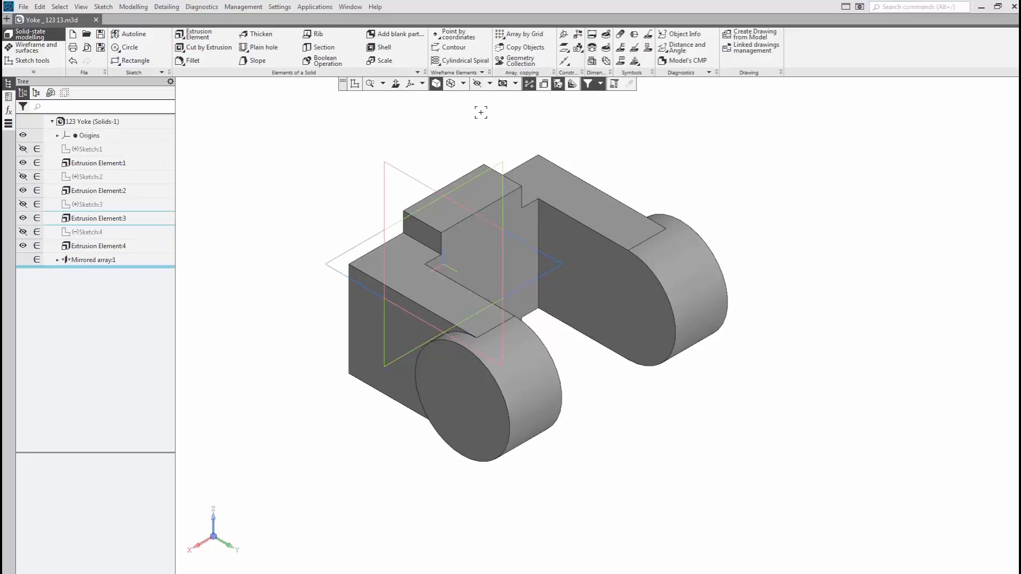
Hide the model's Origins so its planes and axes do not cover the solid
left_click(24, 136)
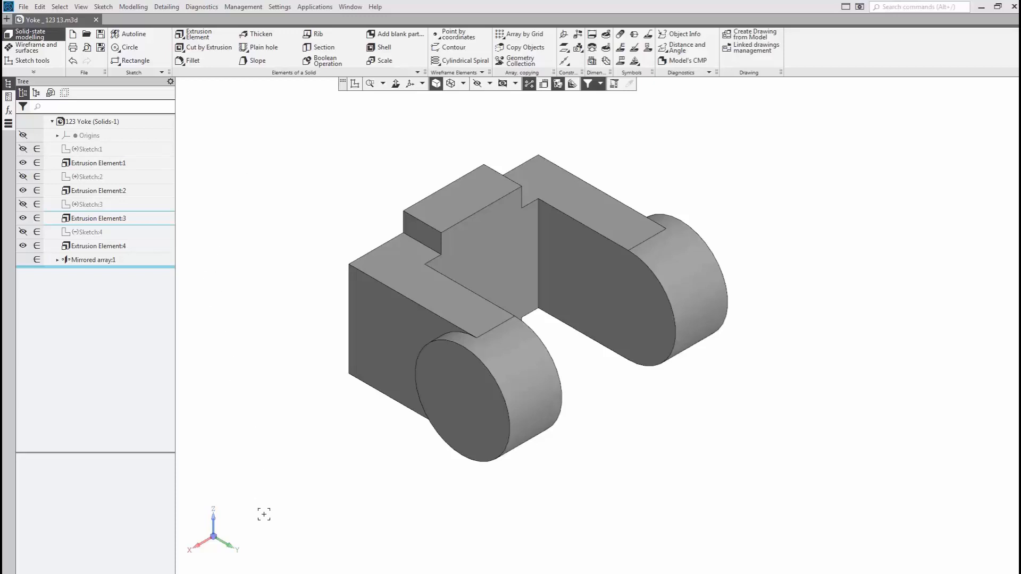
Fillet the two outer vertical edges at the back of the yoke body with a radius of 23
left_click(213, 519)
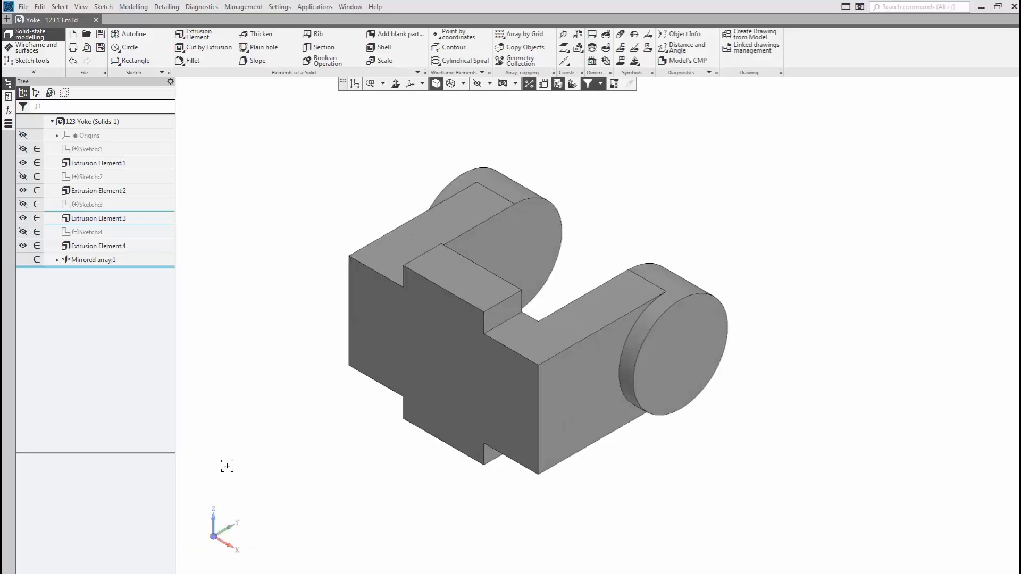
left_click(200, 62)
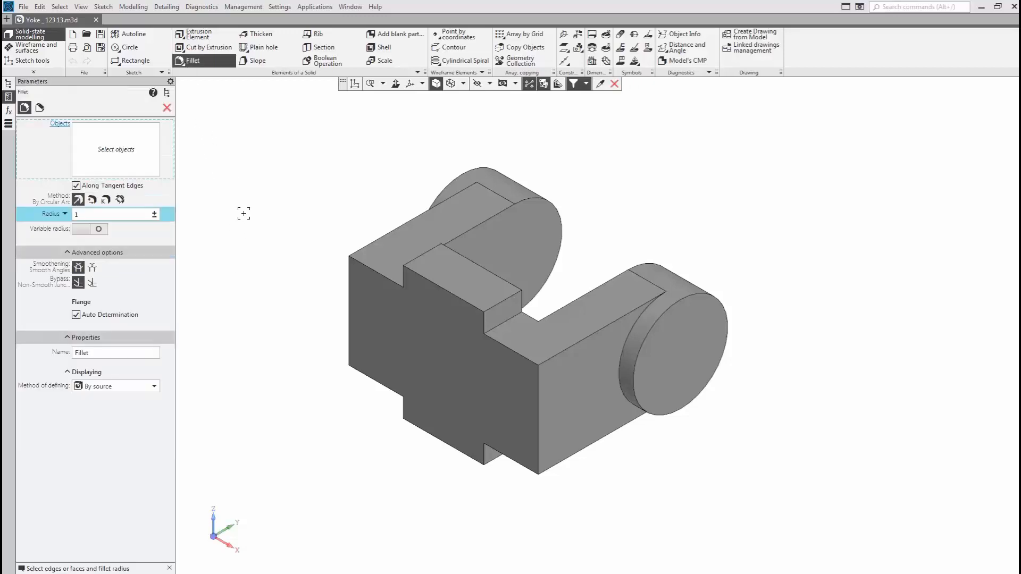
left_click(351, 305)
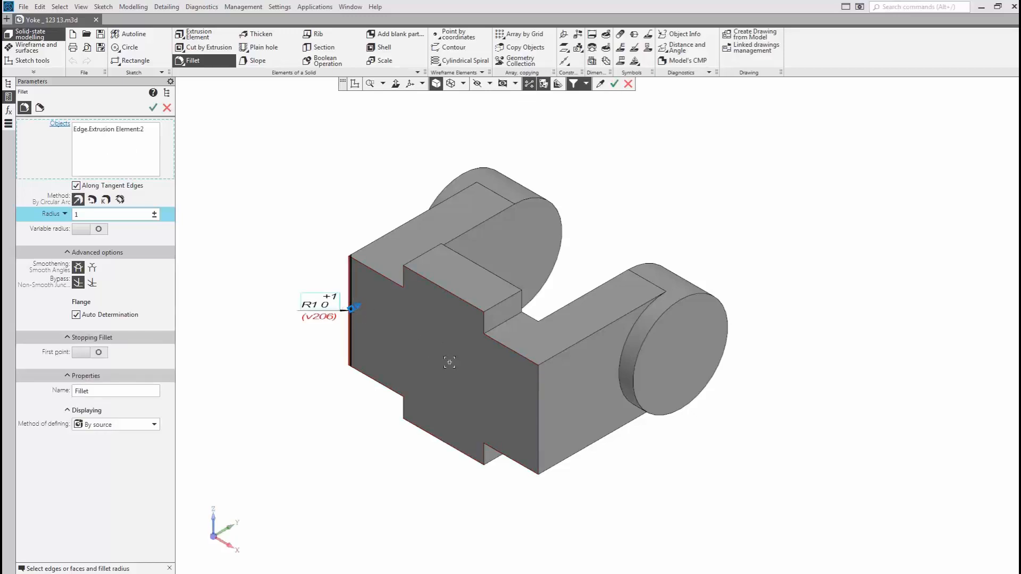
left_click(537, 413)
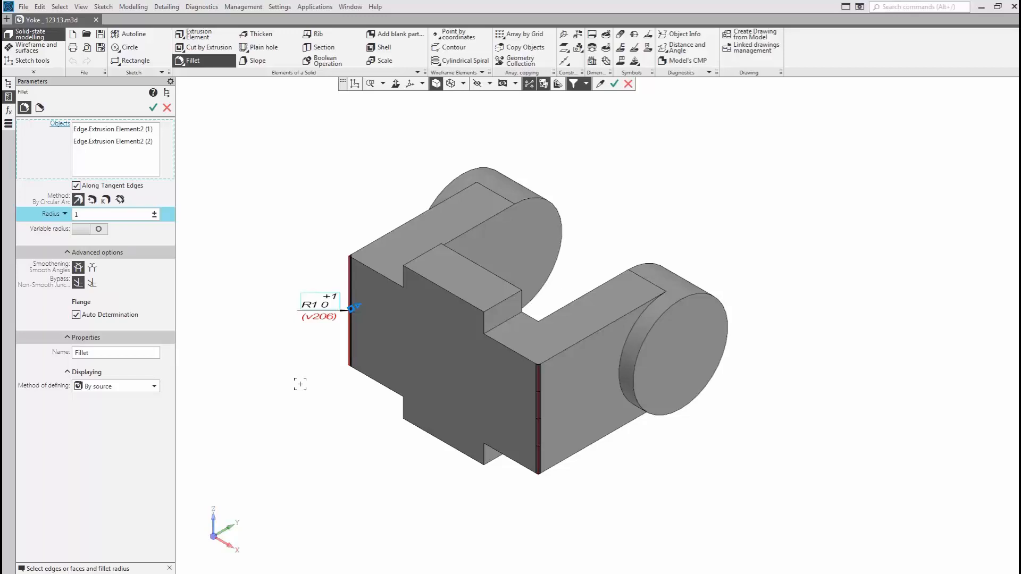
type("2")
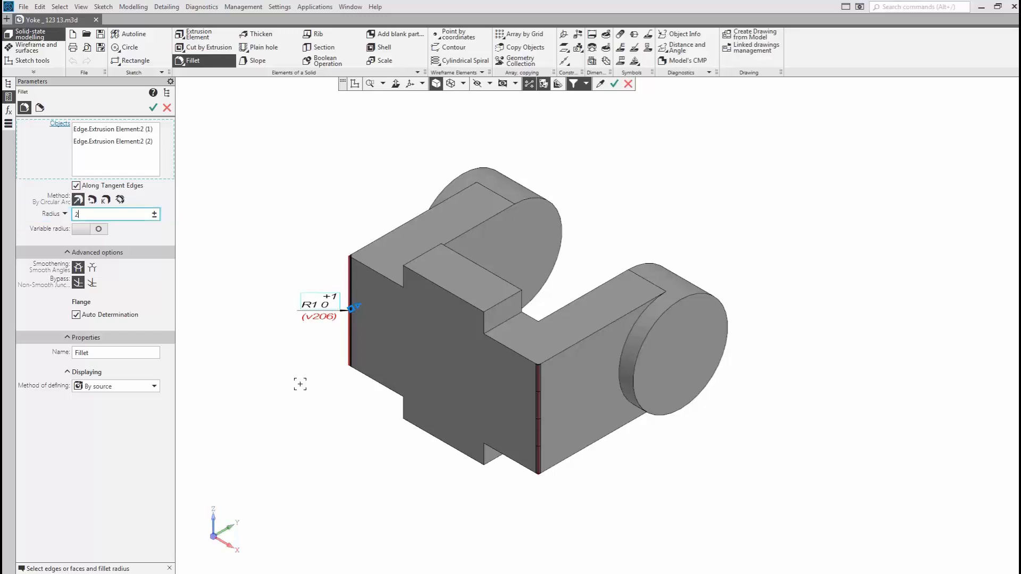
type("3")
key("Return")
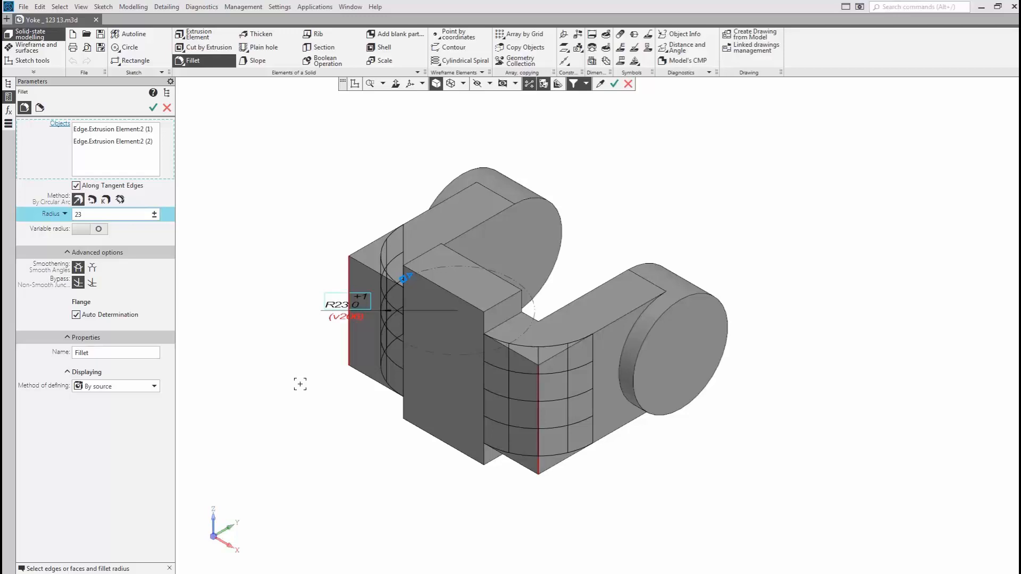
key("ctrl+Return")
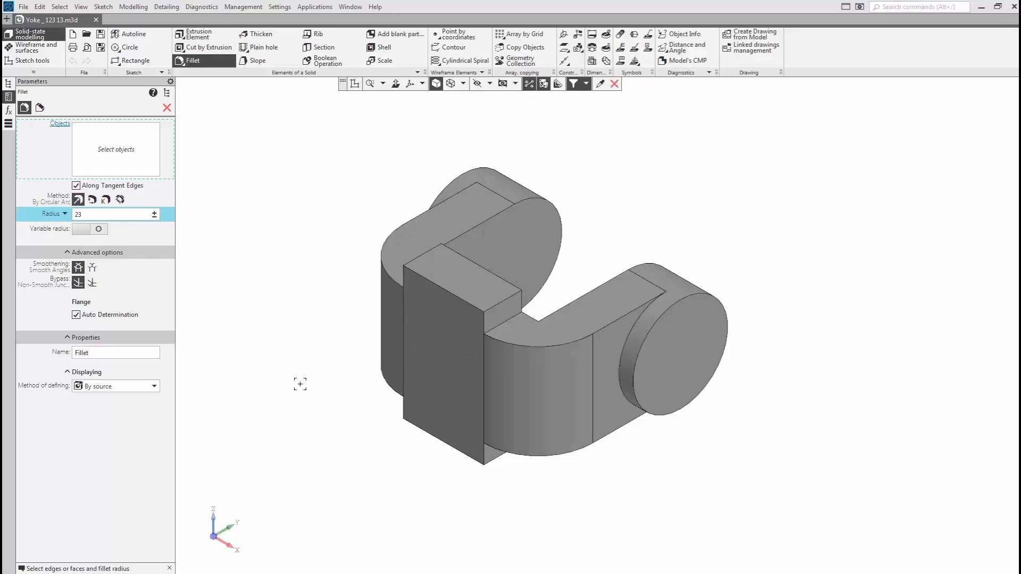
left_click(167, 108)
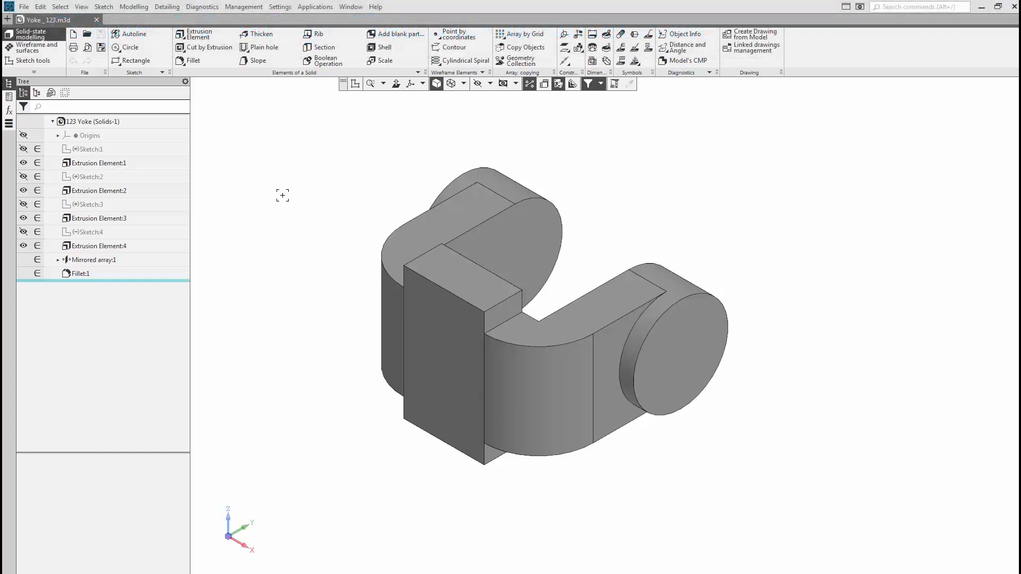
Create an offset plane at a distance of 6 from the back face of the protruding central block
left_click(565, 47)
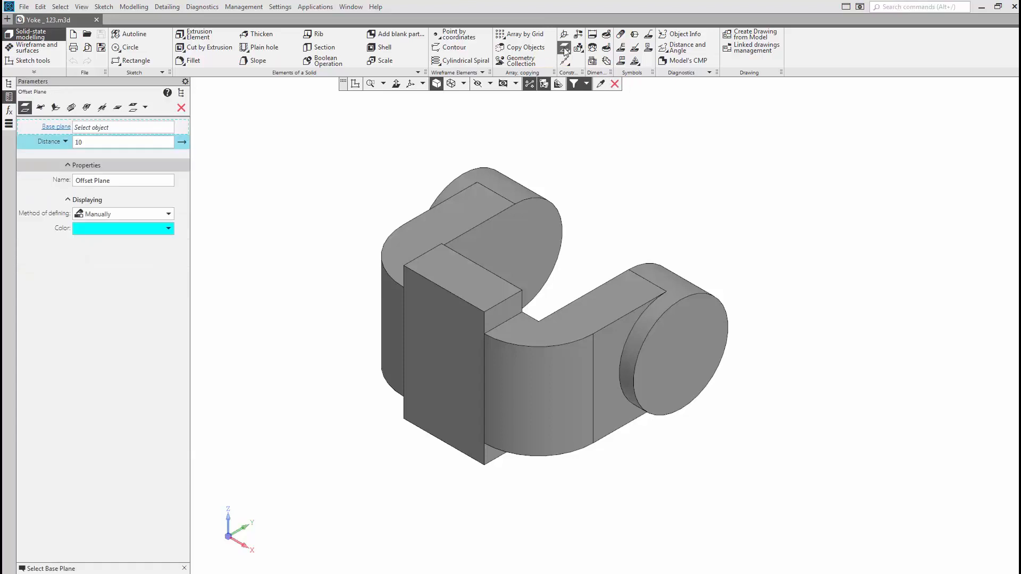
left_click(440, 333)
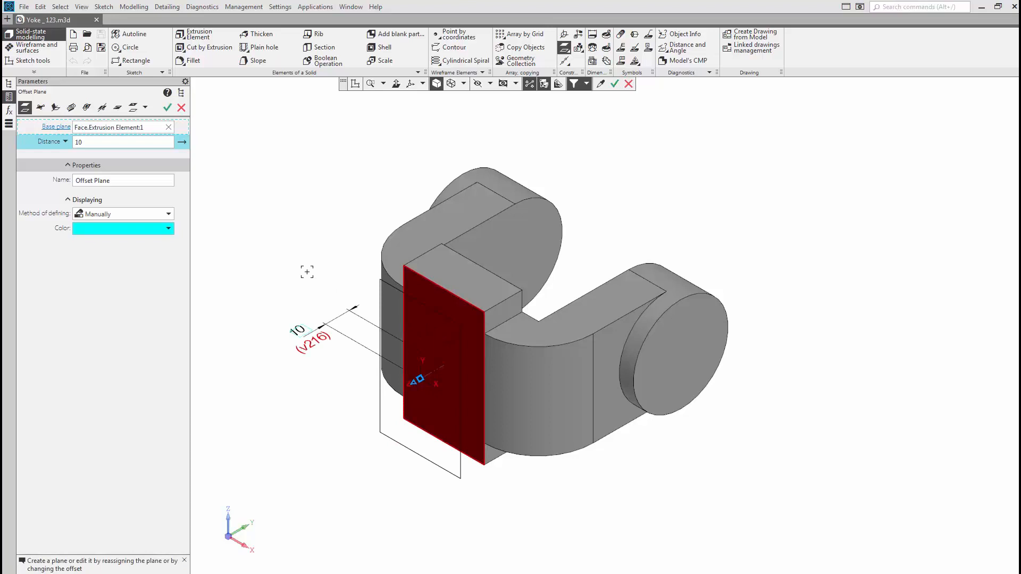
type("6")
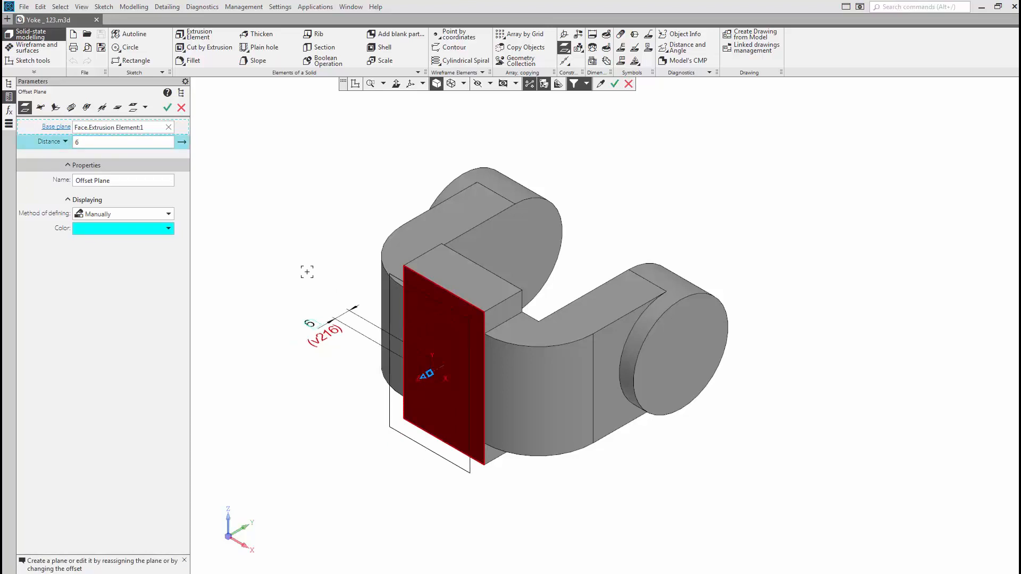
middle_click(294, 239)
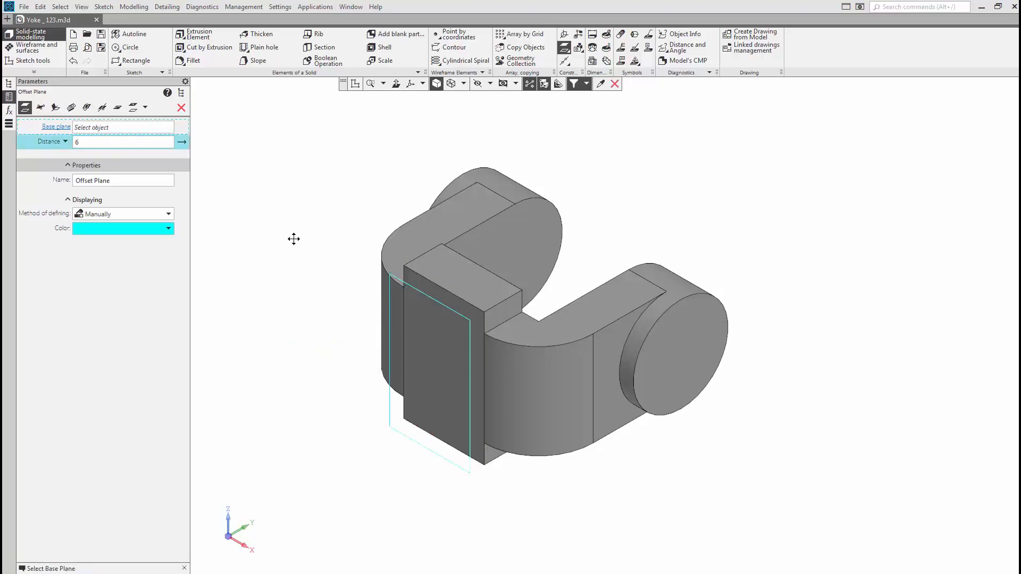
left_click(181, 108)
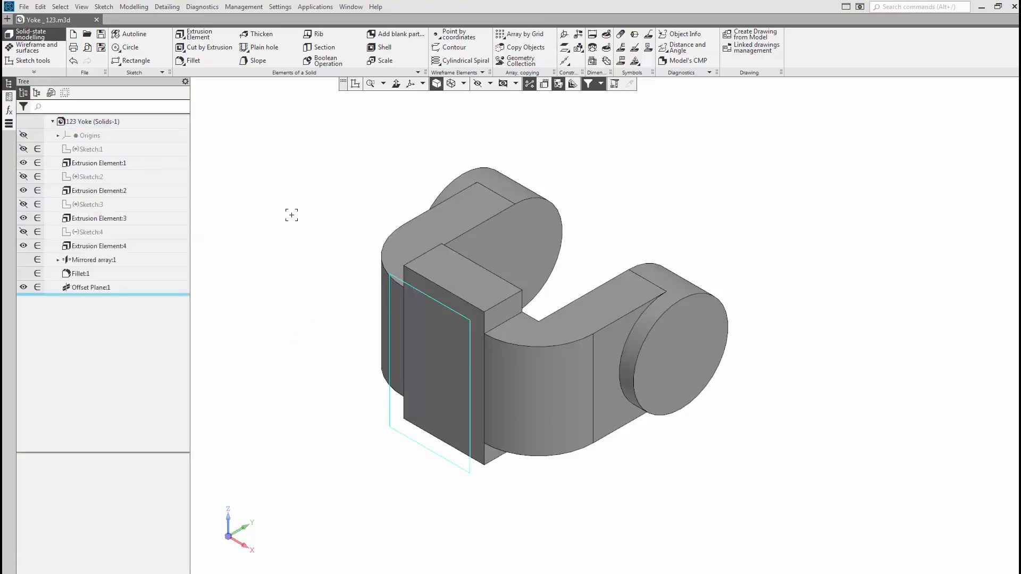
Create a sketch on the offset plane and draw a circle centred on the origin, within the block's outline
left_click(110, 288)
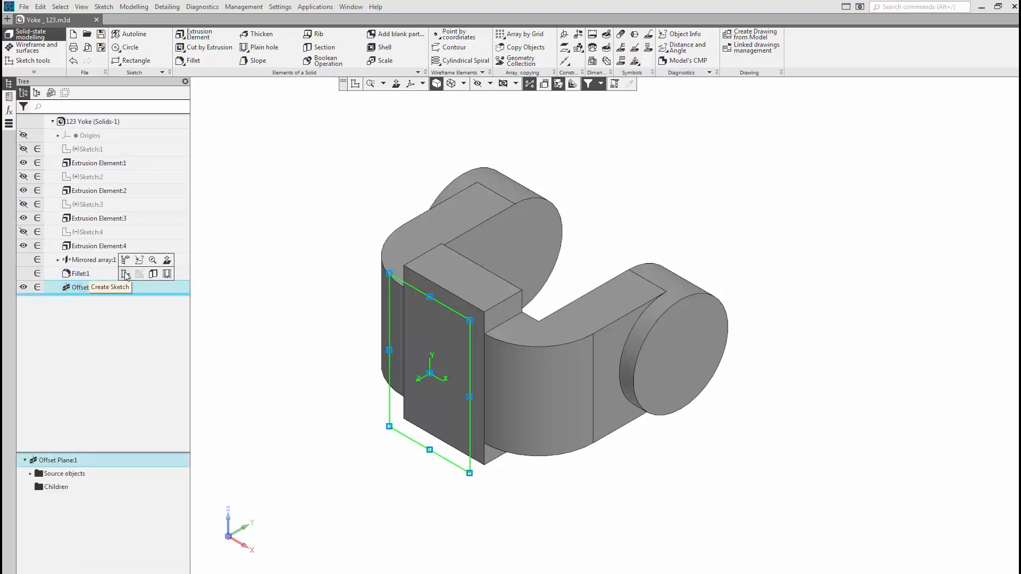
left_click(126, 274)
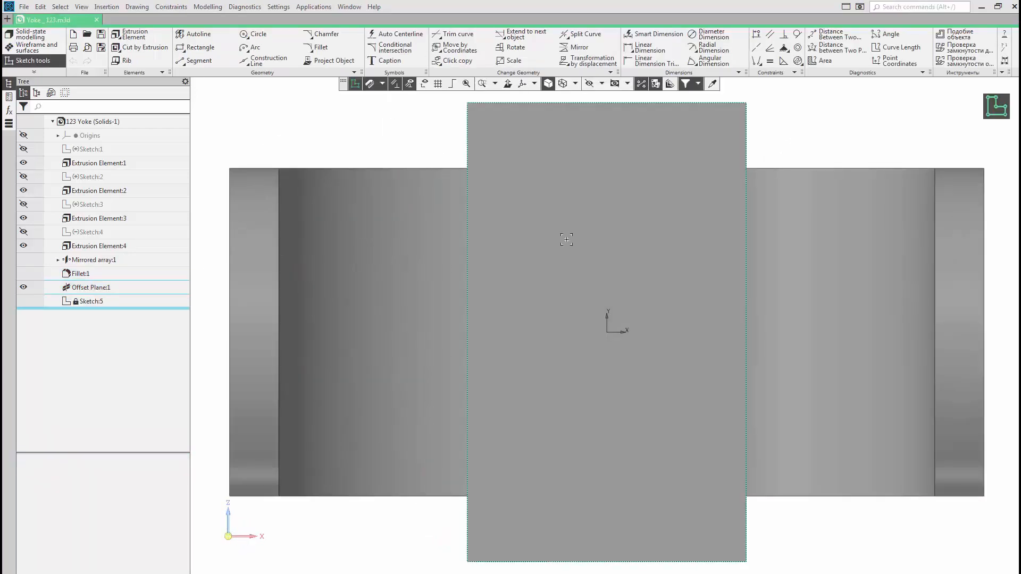
left_click(265, 37)
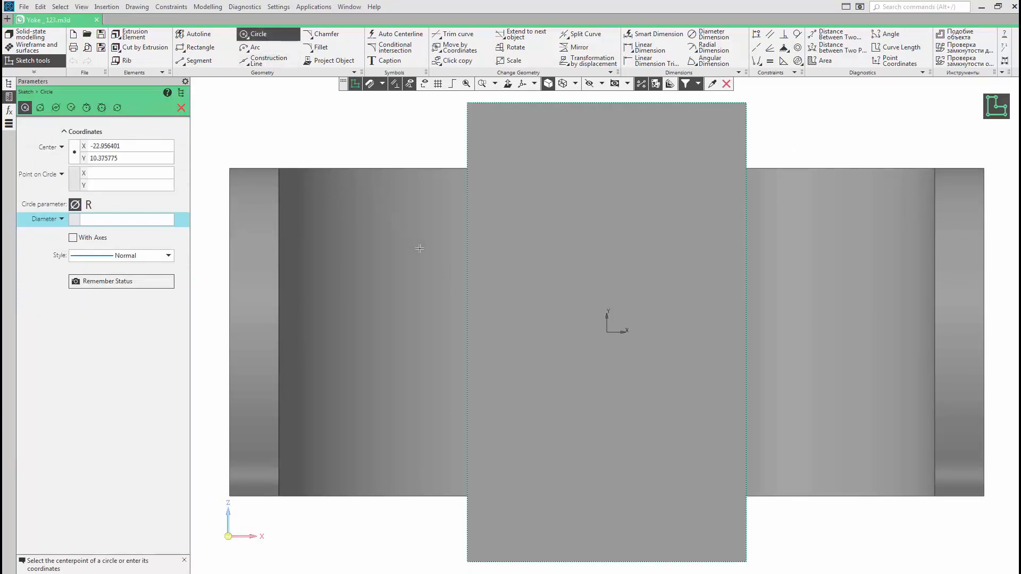
left_click(607, 331)
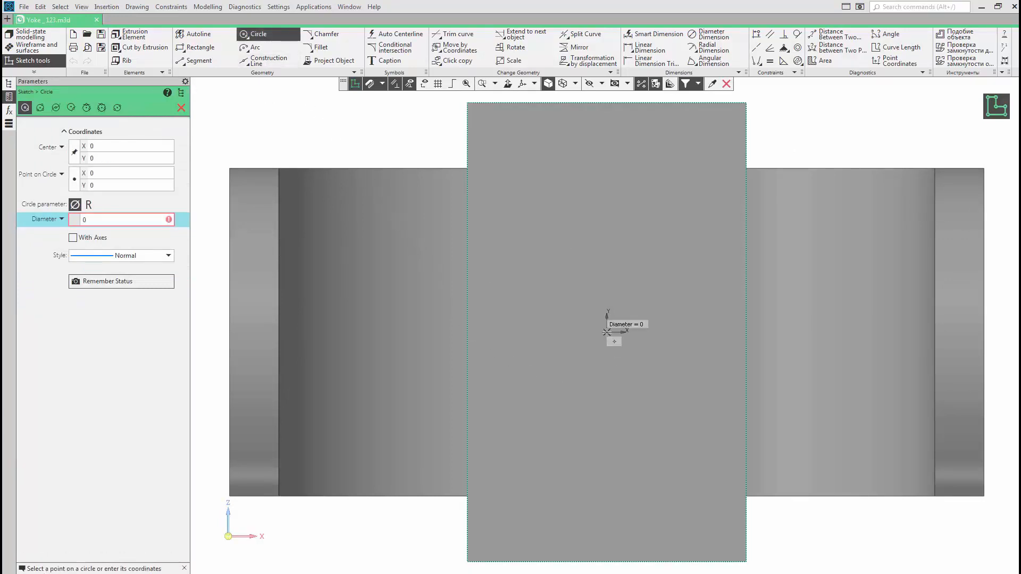
left_click(685, 400)
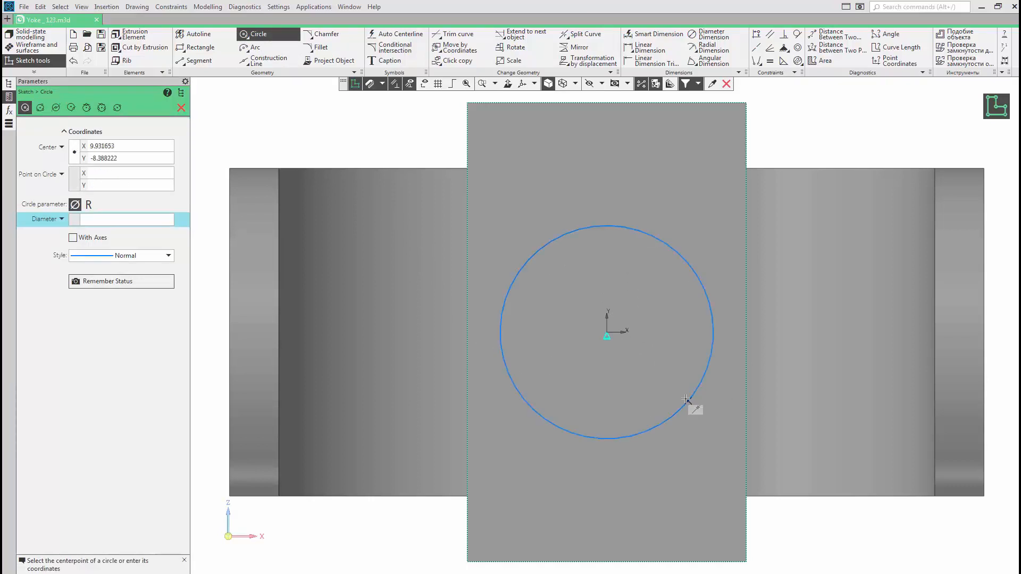
Dimension the sketched circle's diameter as 50, placing the text on a leader landing
left_click(654, 36)
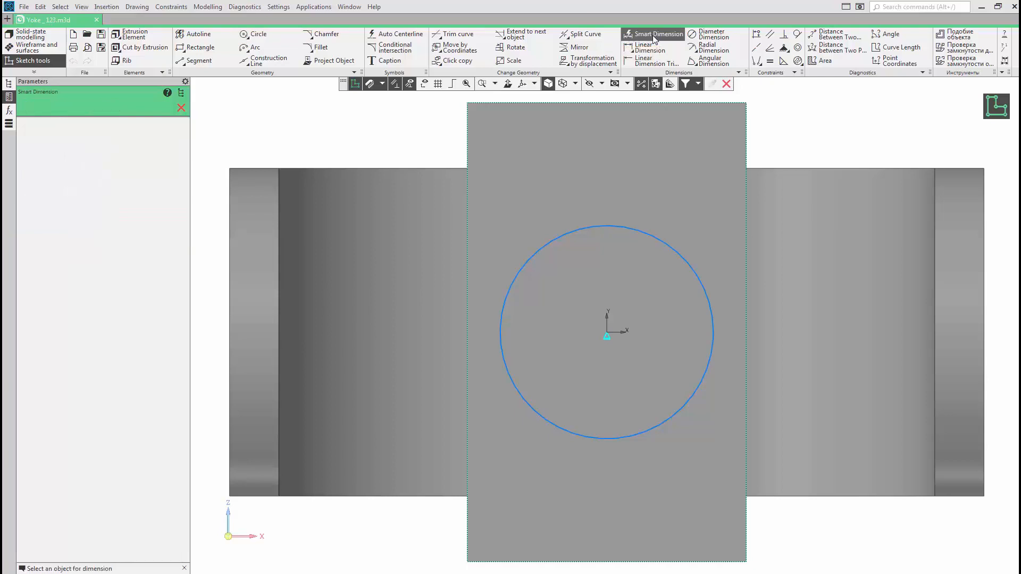
left_click(690, 264)
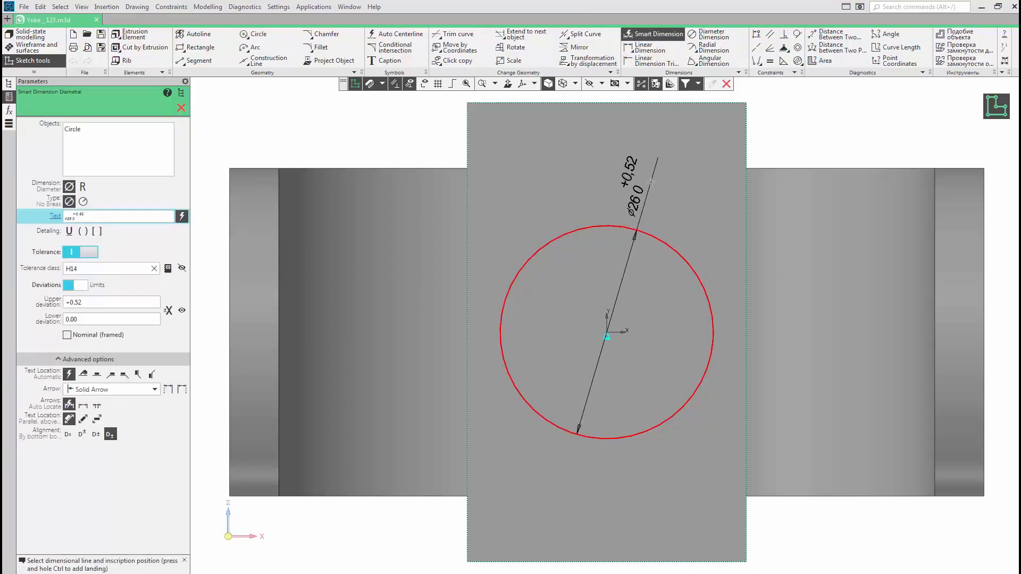
key("ctrl")
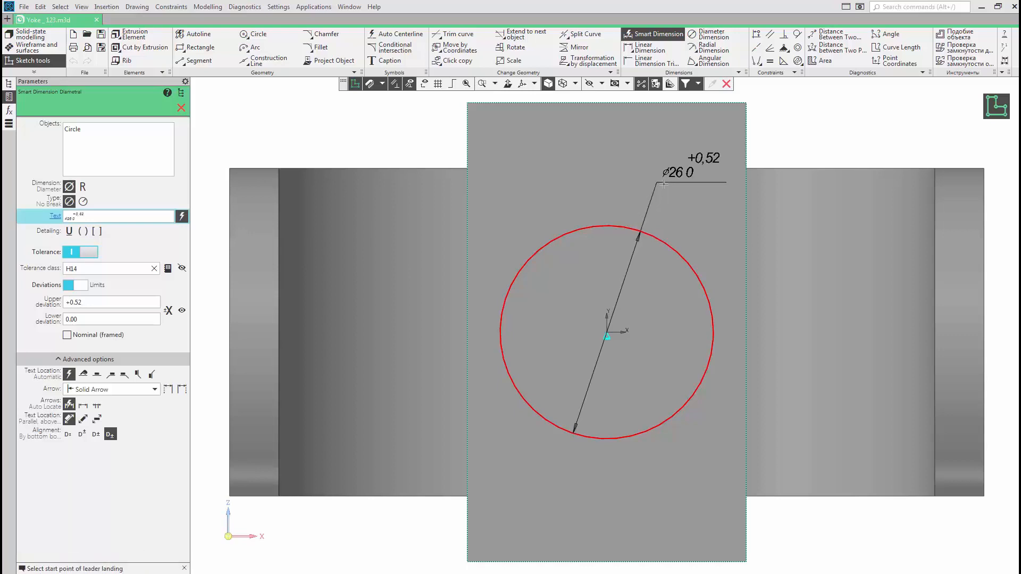
left_click(657, 195)
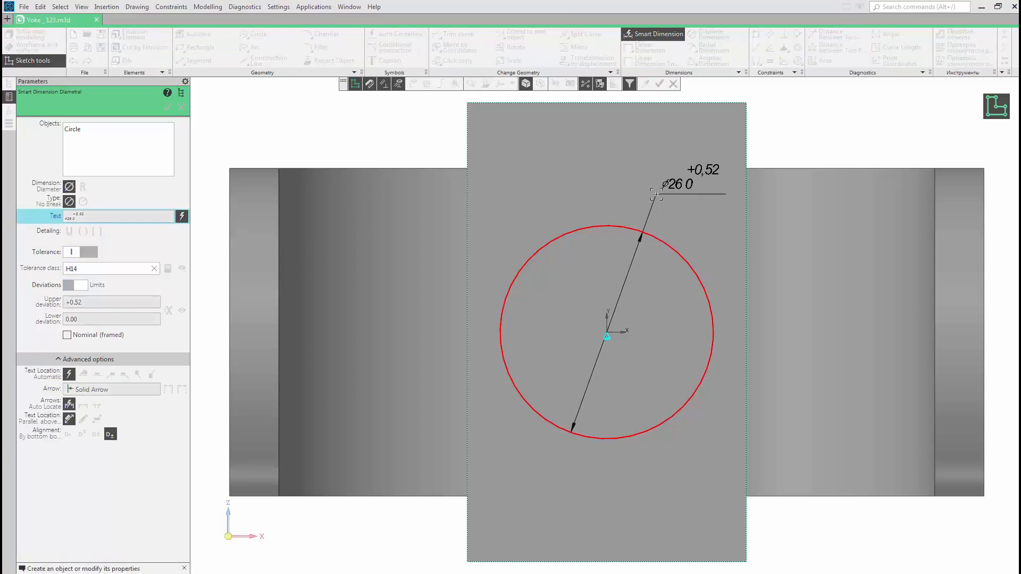
type("50")
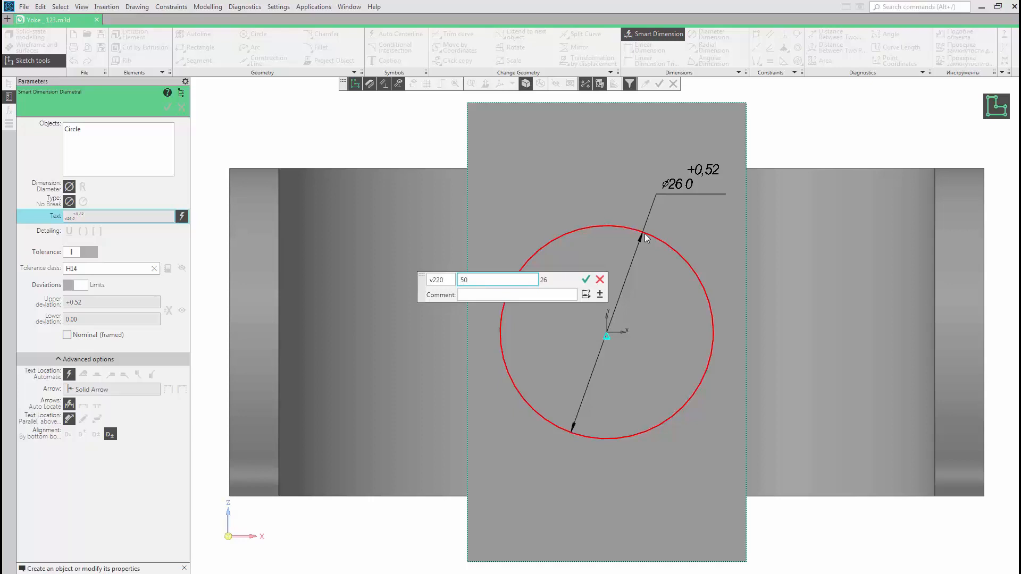
key("Return")
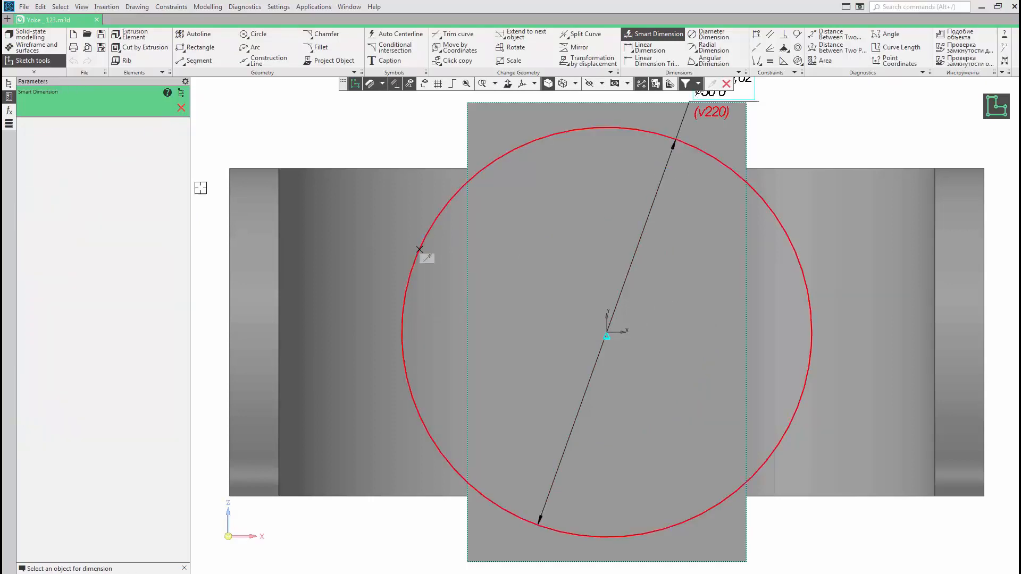
left_click(181, 108)
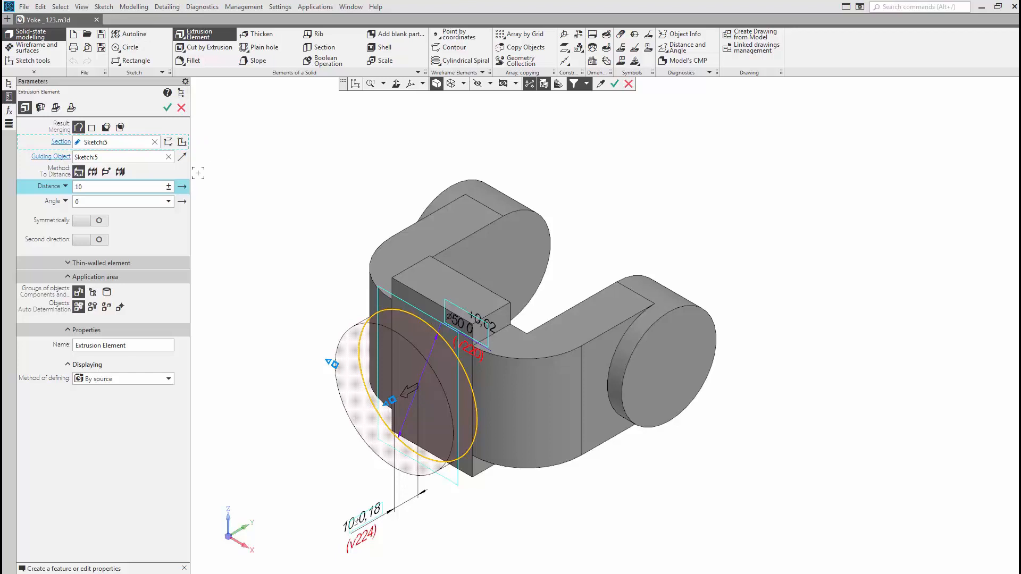
Extrude the 50 mm circle towards the yoke body up to the nearest surface and hide the offset plane
left_click(181, 187)
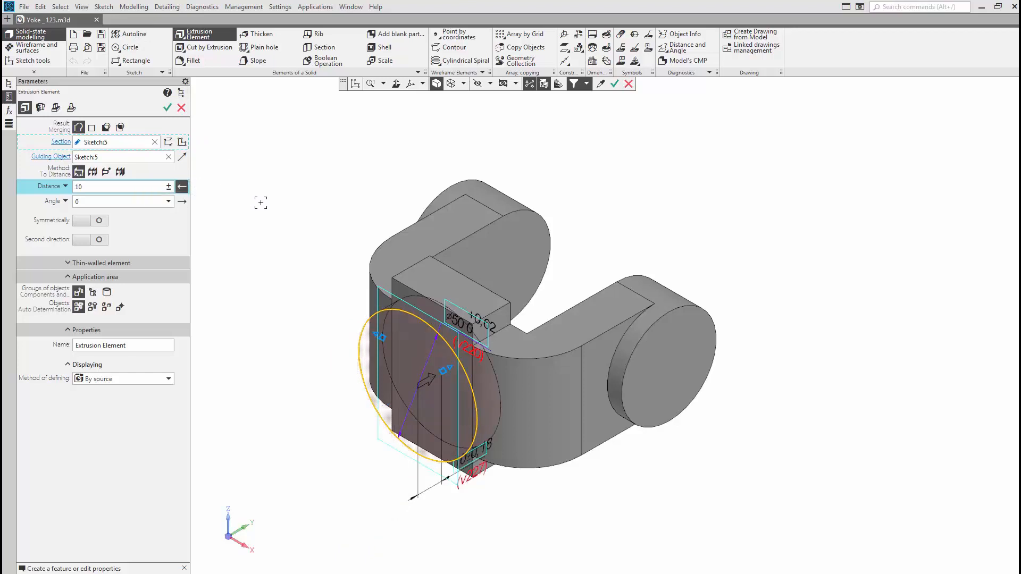
left_click(121, 171)
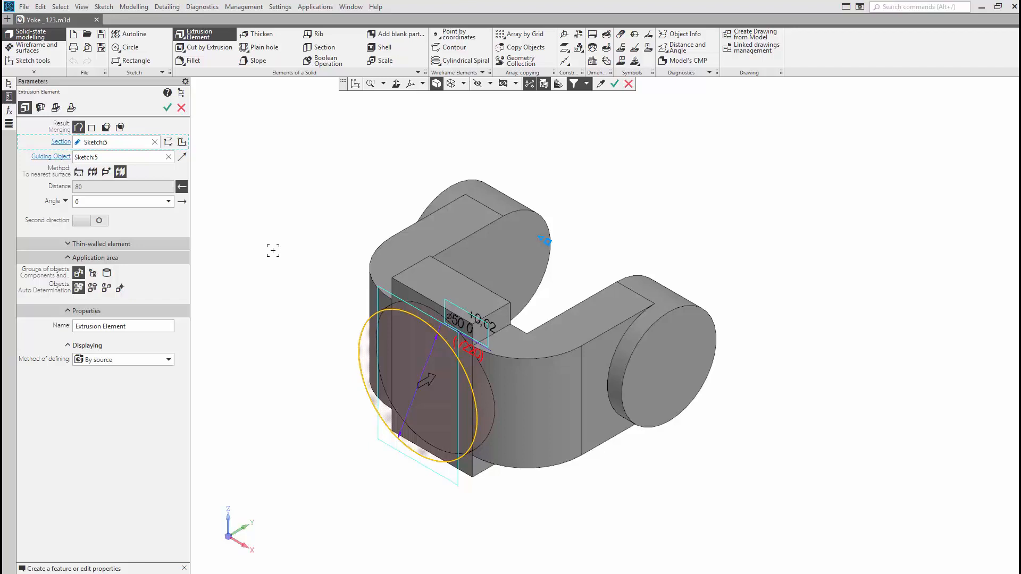
left_click(167, 107)
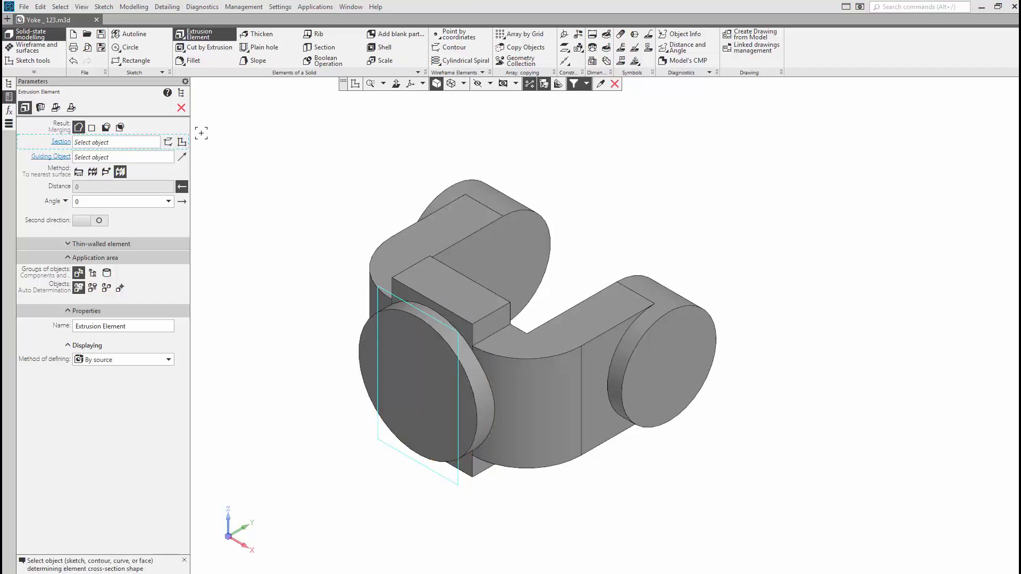
left_click(181, 108)
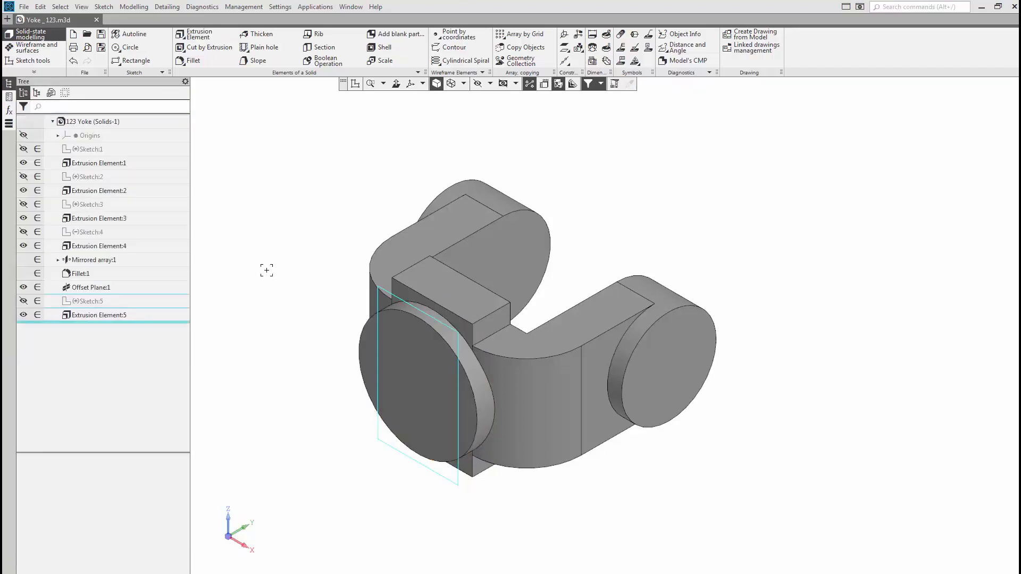
left_click(22, 287)
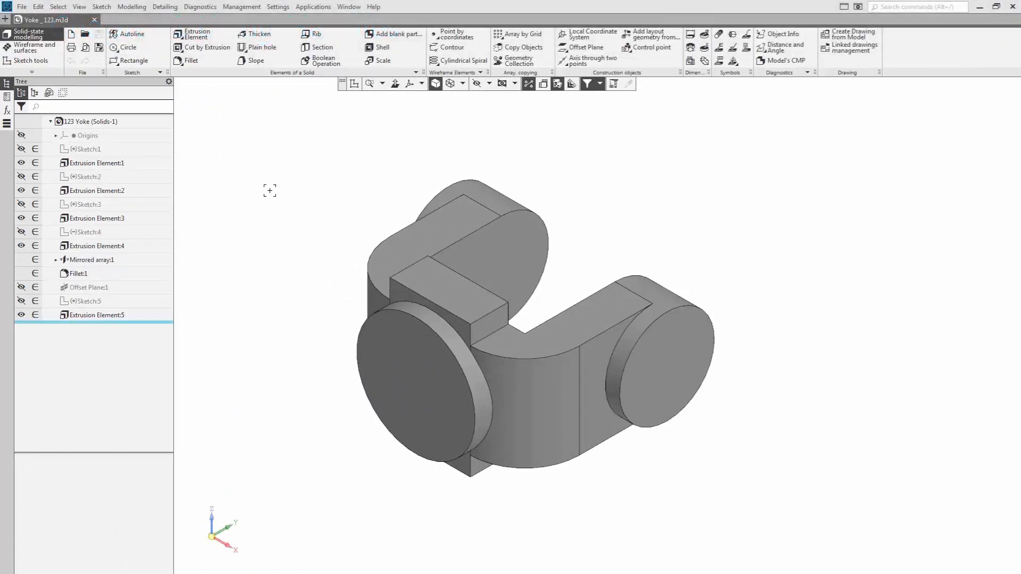
Start a new extrusion with a sketch on the disc's outer face and draw an origin-centred circle about 36 mm in diameter
left_click(197, 34)
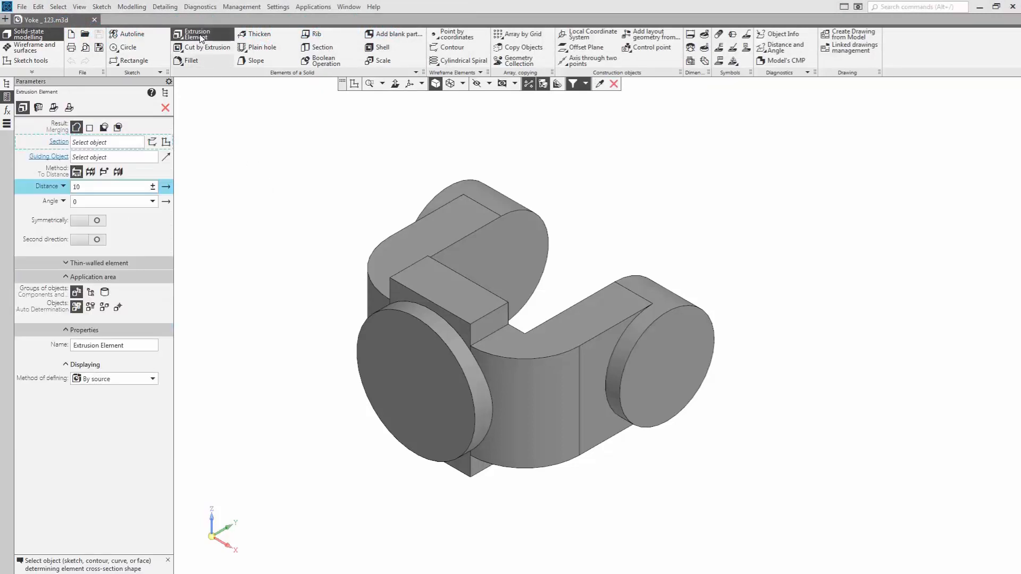
left_click(166, 142)
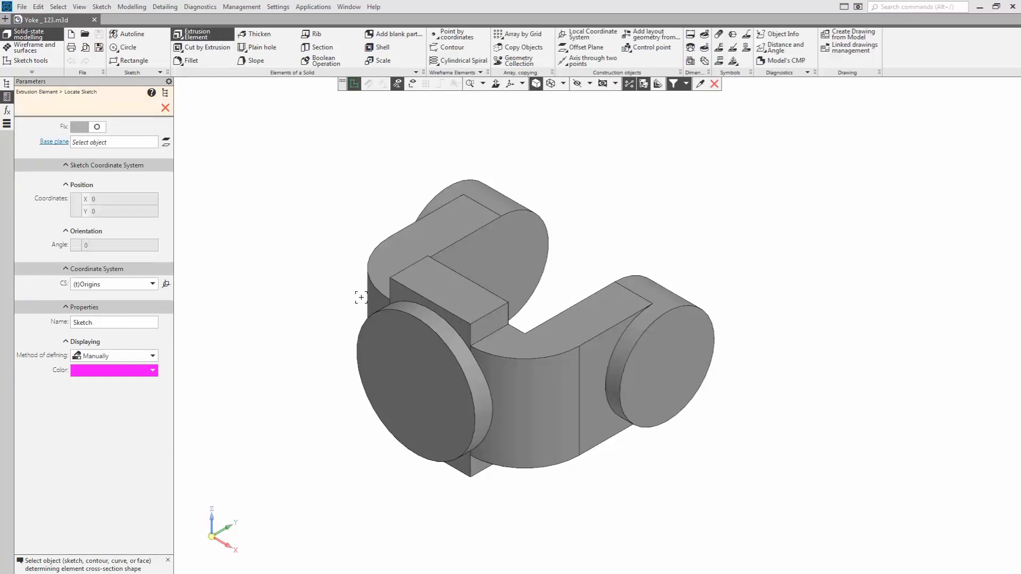
left_click(399, 360)
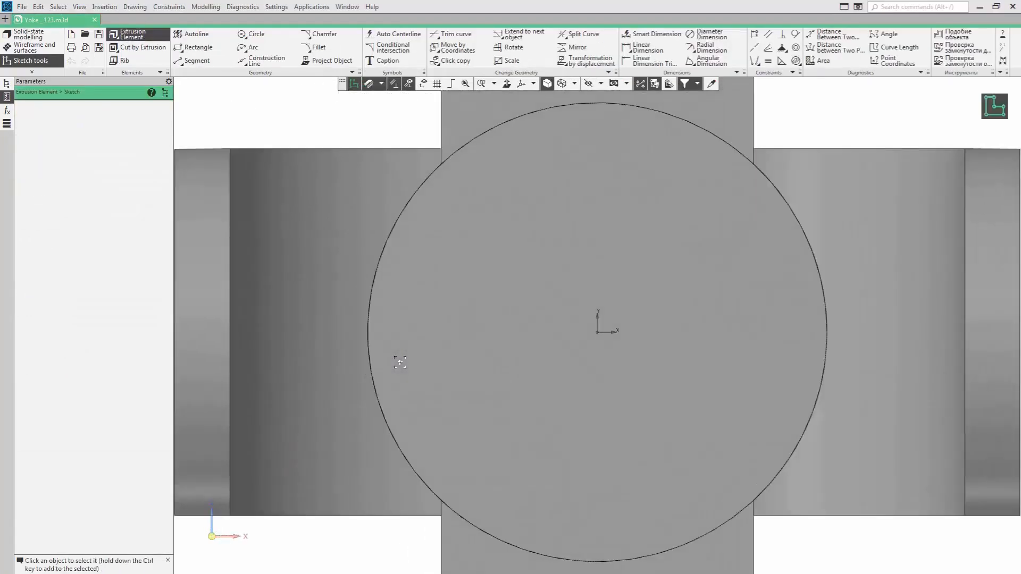
left_click(254, 33)
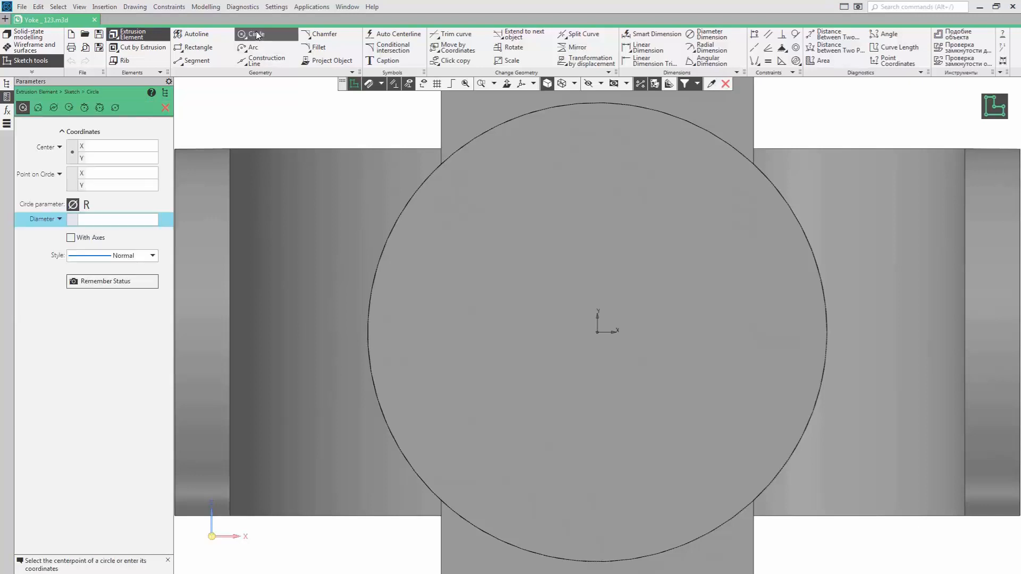
left_click(598, 333)
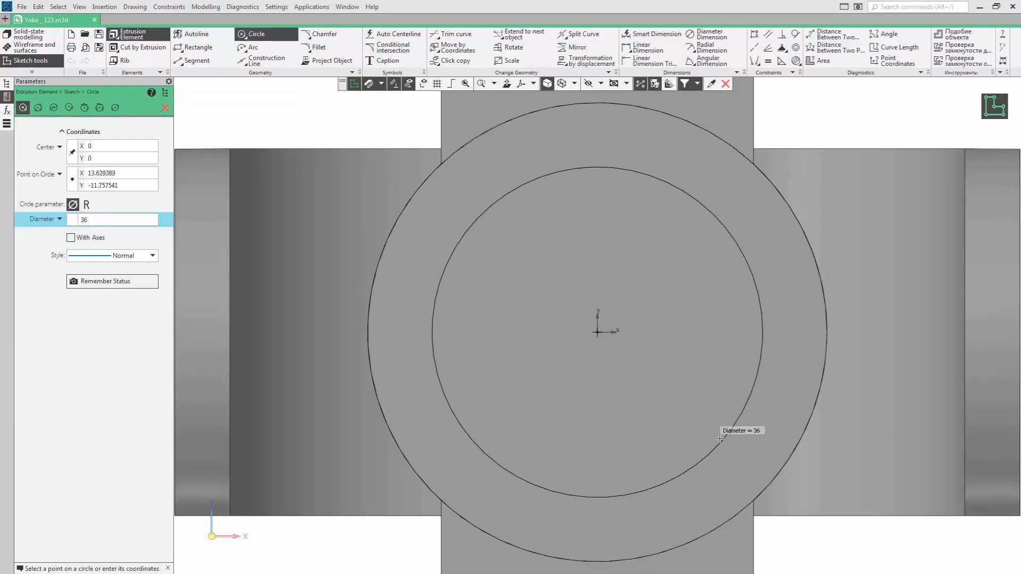
left_click(723, 441)
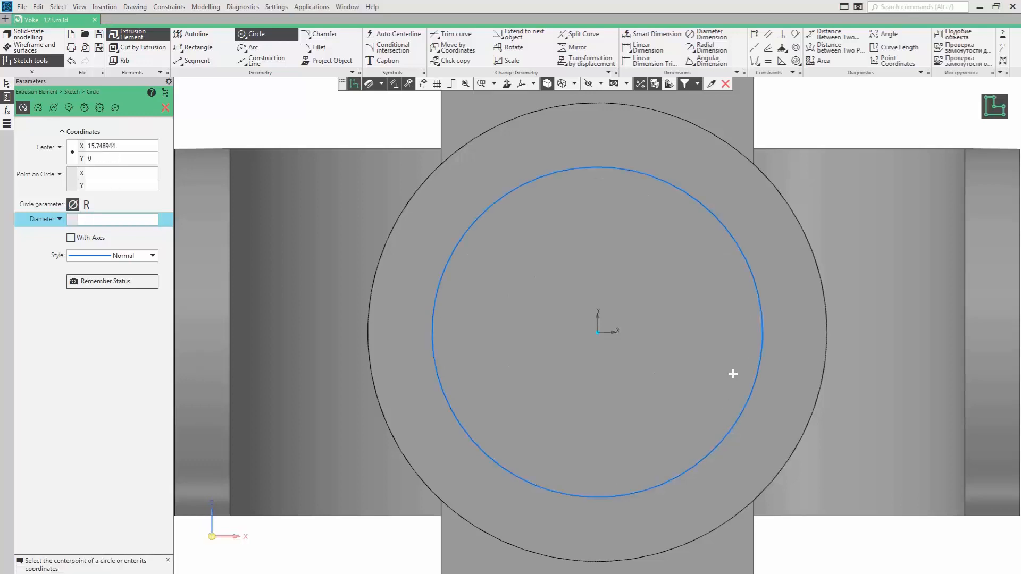
Dimension the diameter of the circle on the disc face as 45
left_click(652, 34)
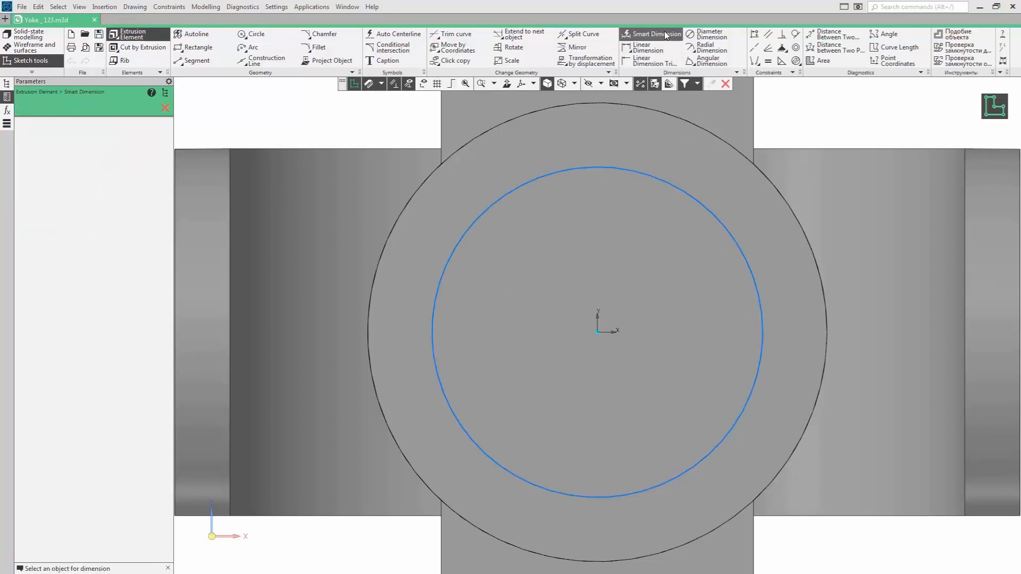
left_click(728, 231)
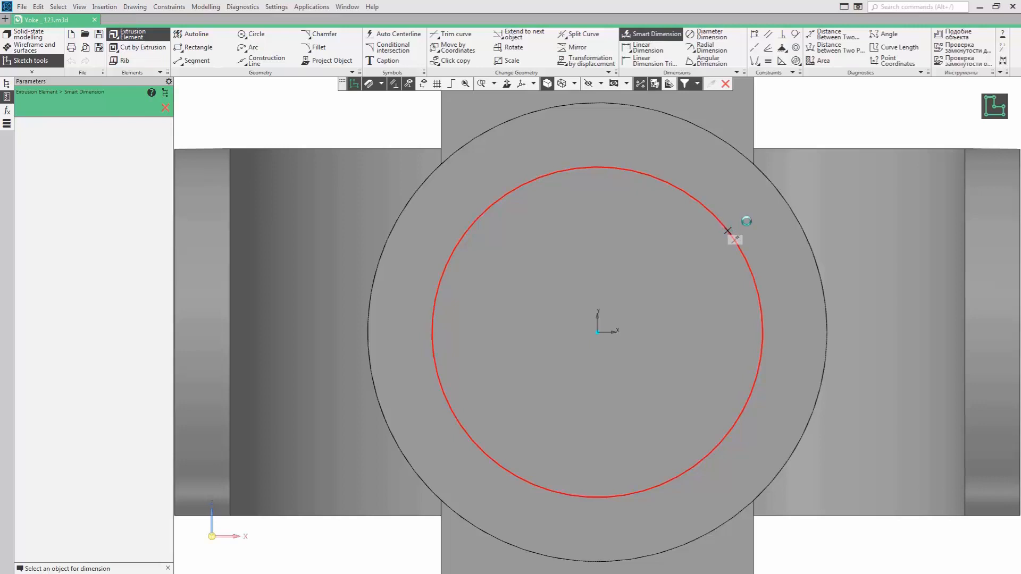
left_click(822, 169)
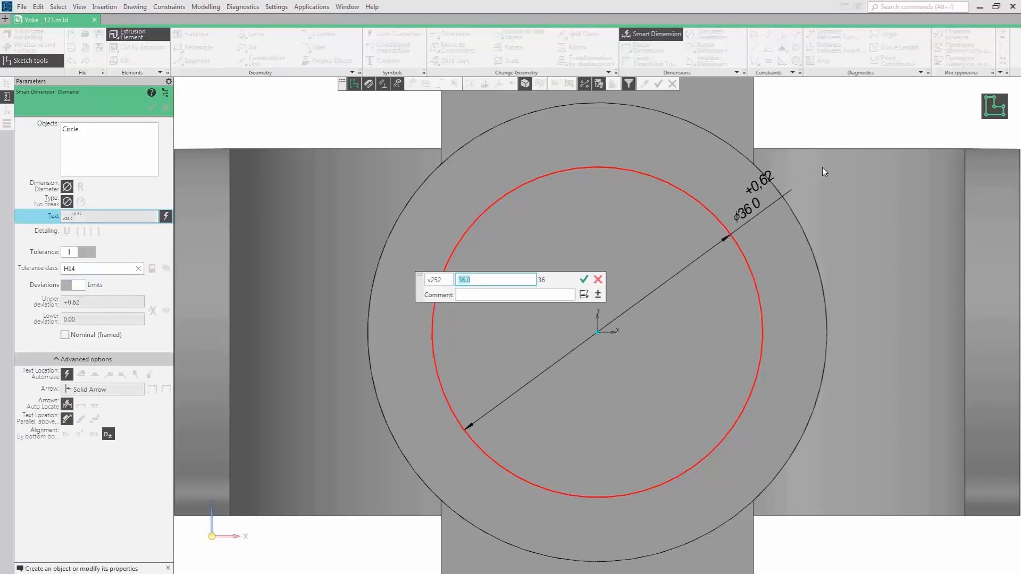
type("45")
key("Return")
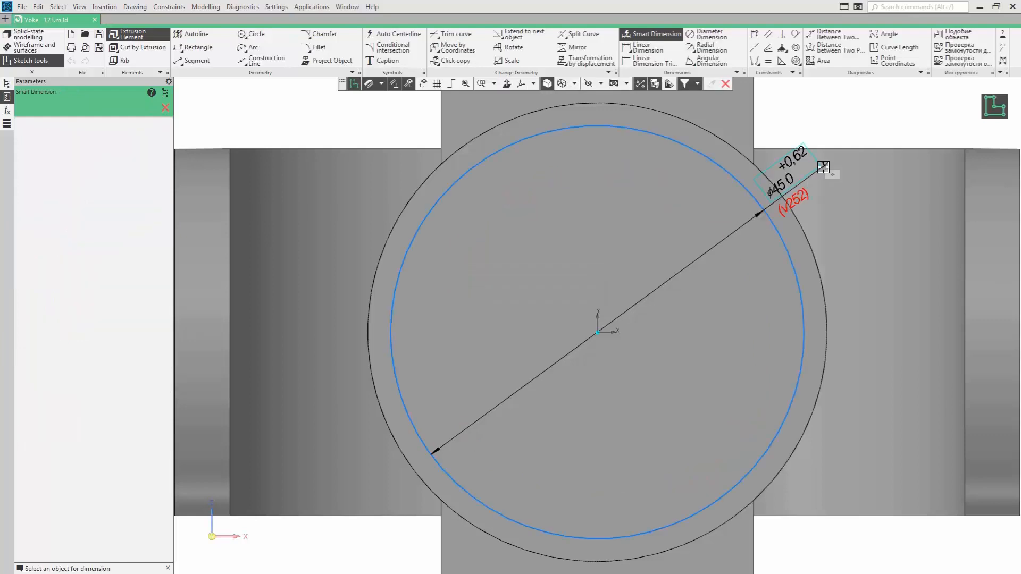
Finish the sketch and extrude the 45 mm circle outward from the disc by 25 to form the shank
left_click(998, 104)
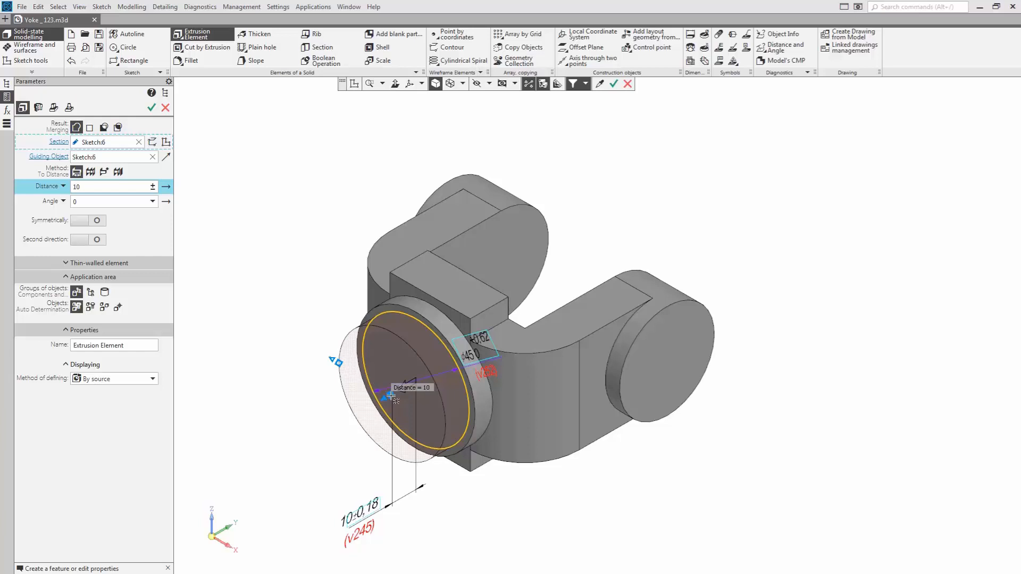
mouse_move(391, 396)
left_mouse_down()
mouse_move(367, 404)
mouse_move(367, 434)
left_mouse_up()
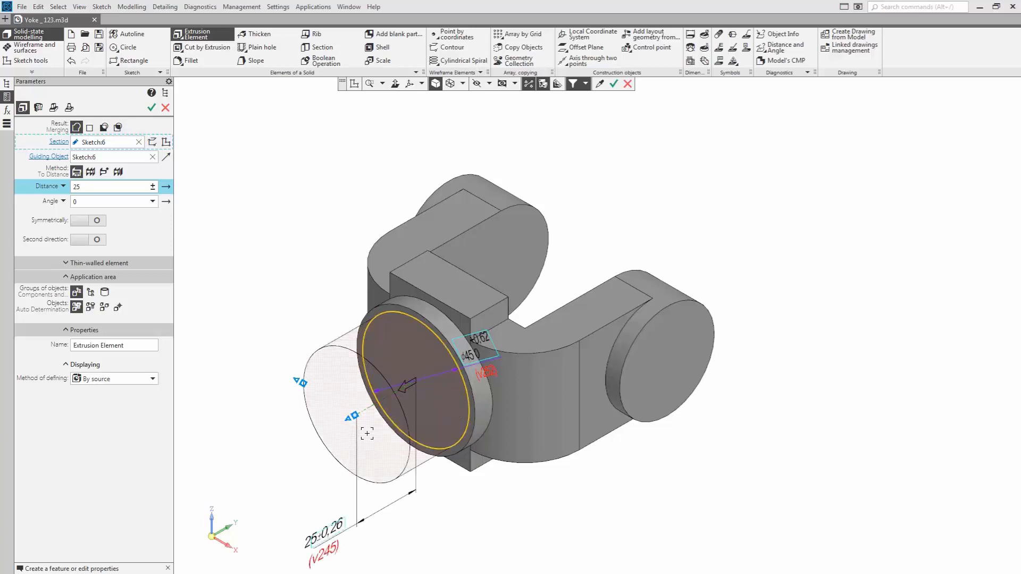
left_click(155, 107)
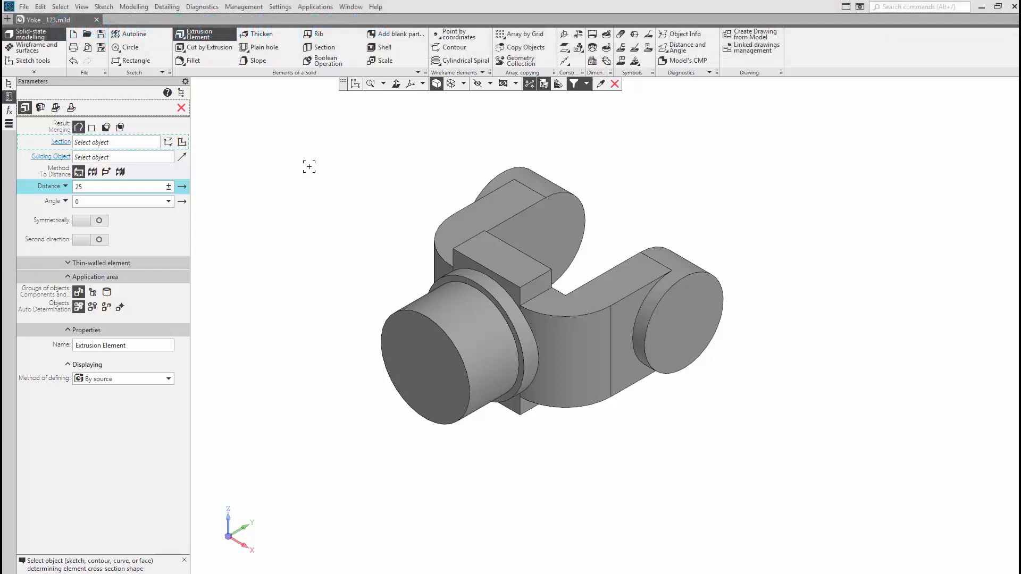
Set the extrusion to Subtraction and sketch a concentric circle about 30 mm in diameter on the arm boss's outer face
left_click(106, 128)
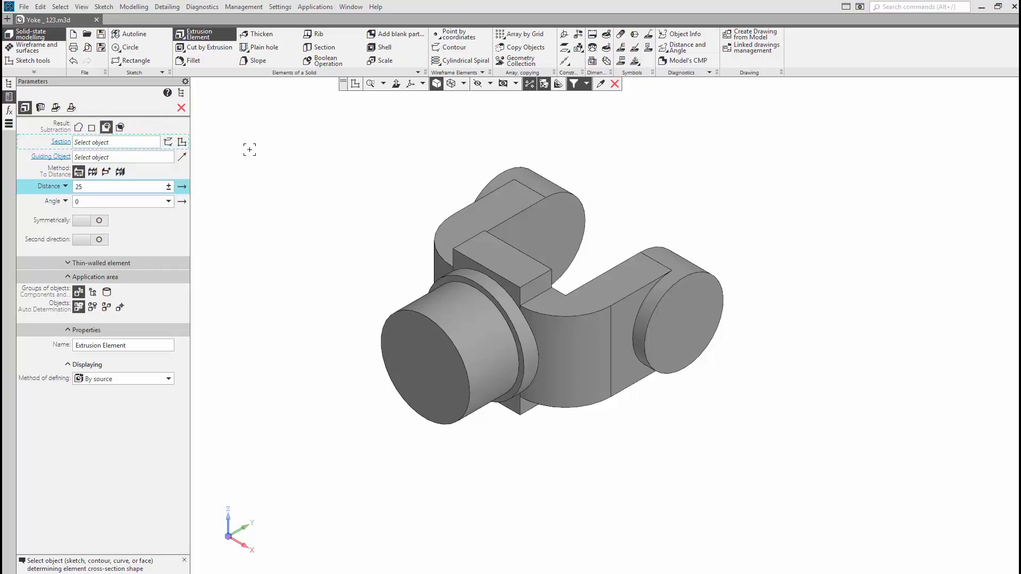
left_click(182, 142)
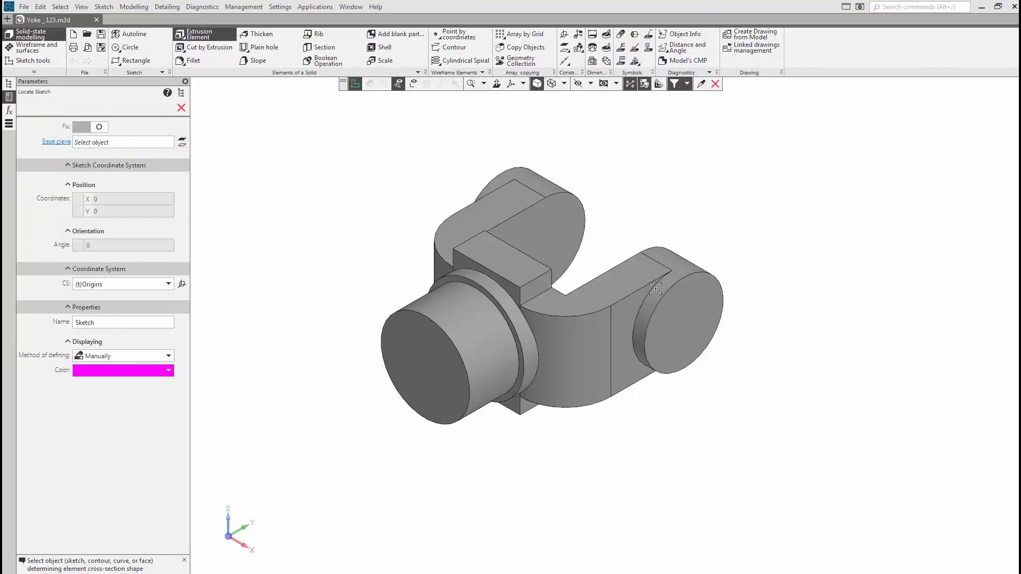
left_click(680, 321)
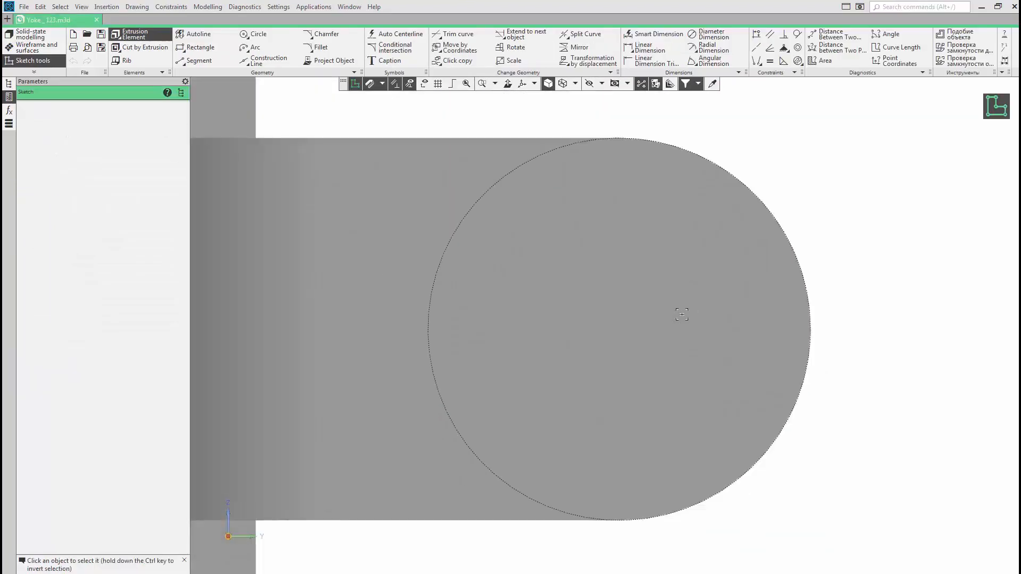
scroll(681, 314, "down", 2)
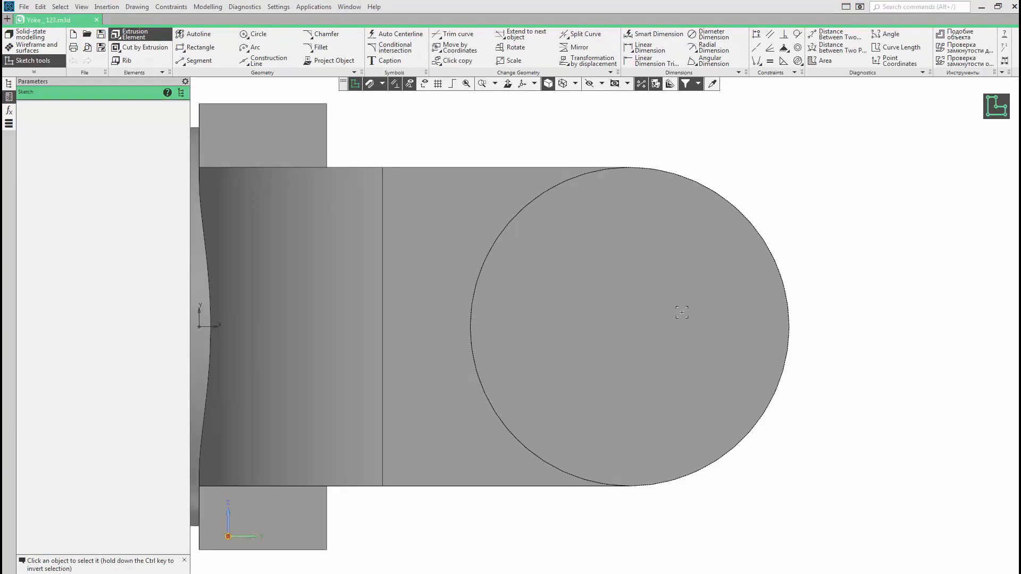
left_click(258, 35)
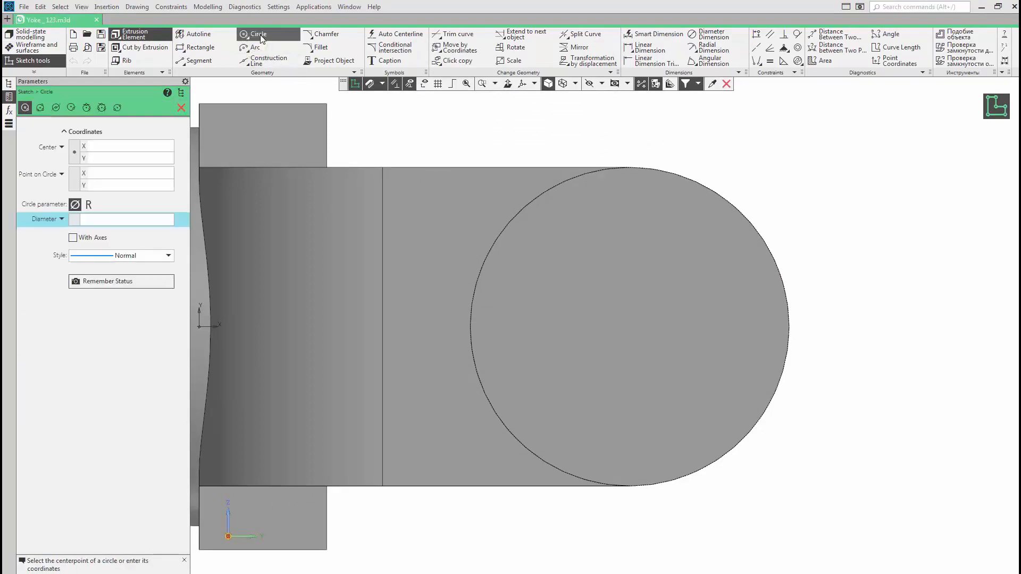
left_click(631, 326)
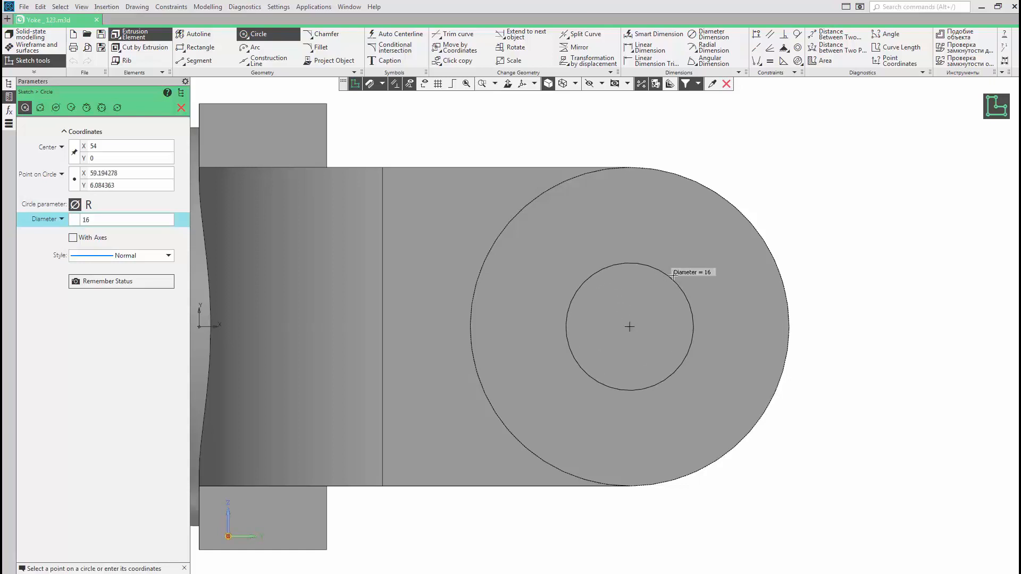
left_click(700, 232)
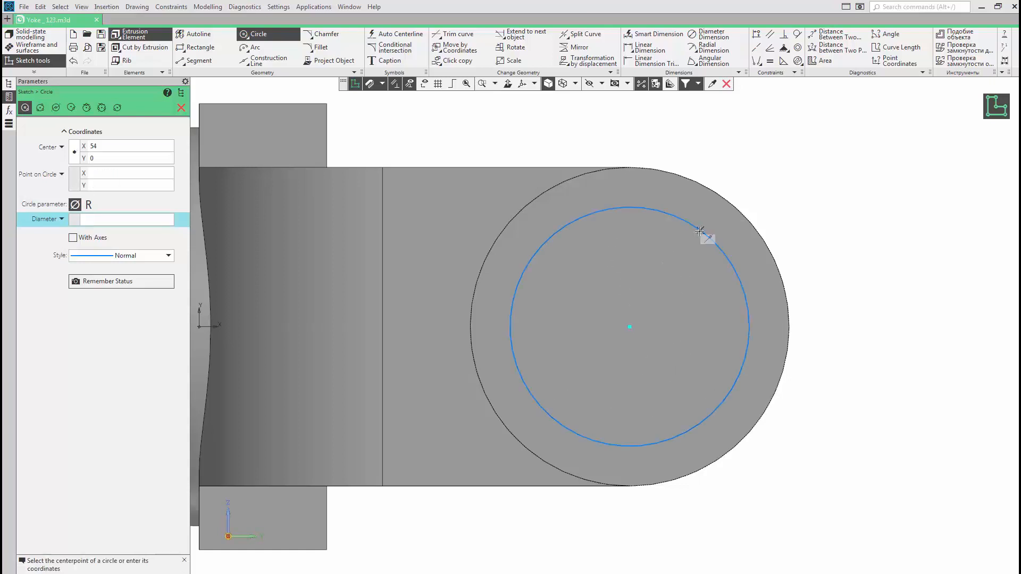
Dimension the boss circle's diameter as 24, placing the text on a leader landing
left_click(654, 35)
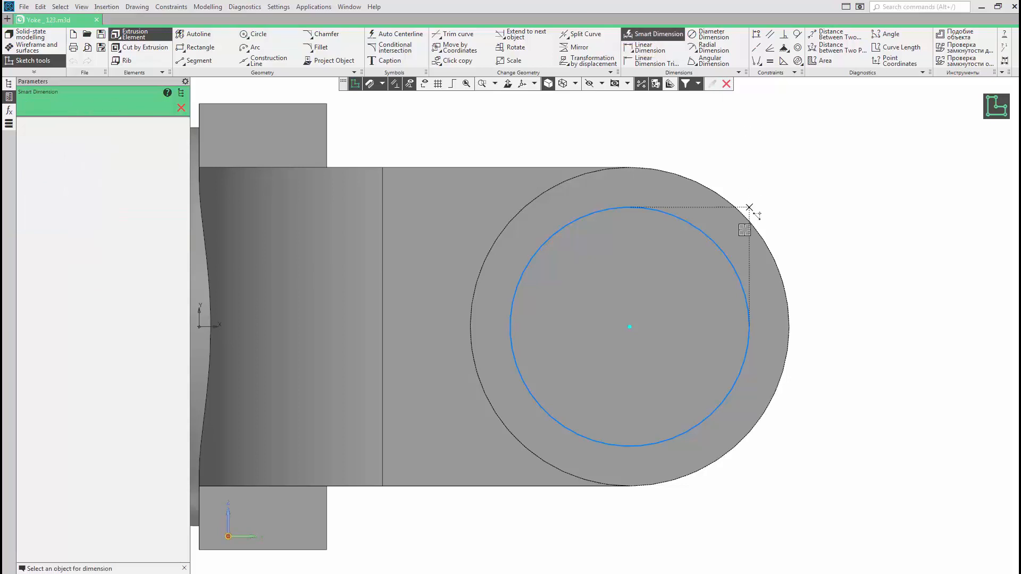
left_click(714, 239)
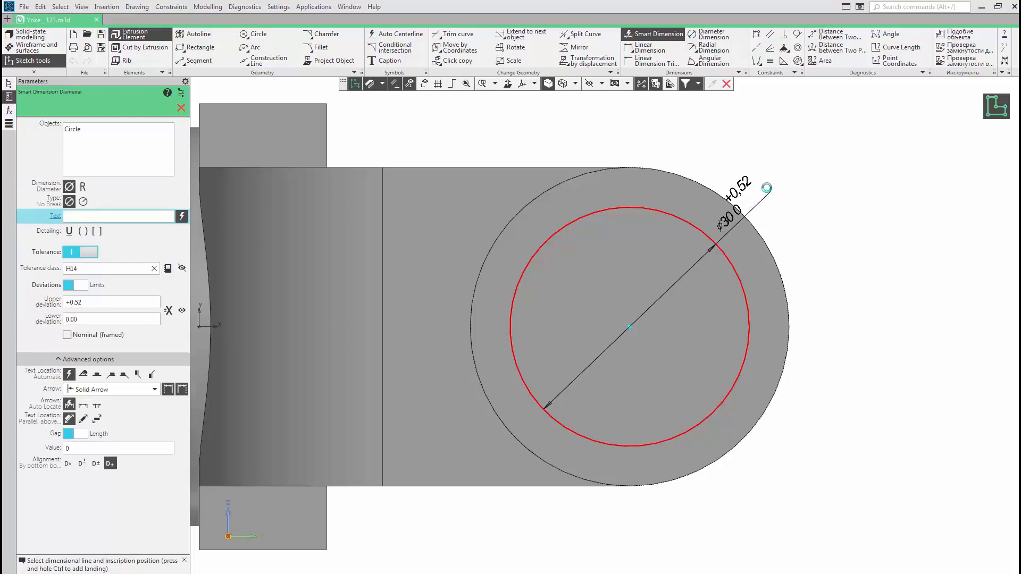
key("ctrl")
left_click(770, 187)
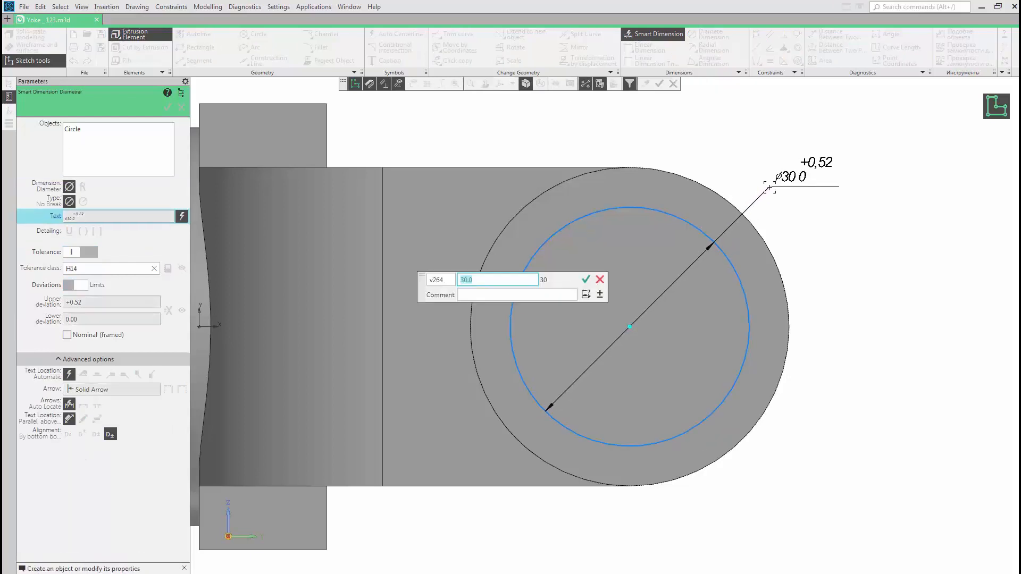
type("24")
key("Return")
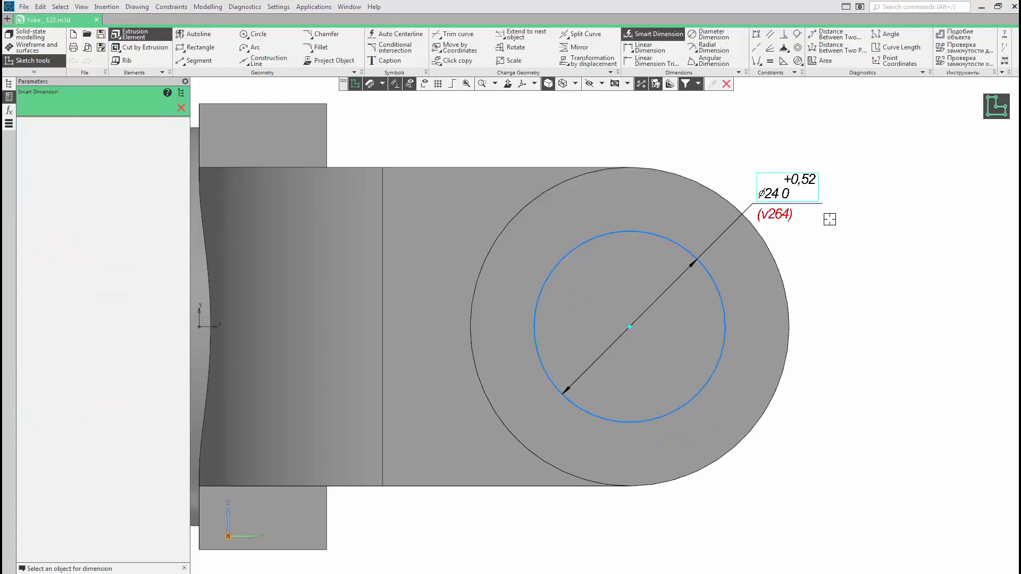
Cut the 24 mm circle Through All towards the opposite arm to make aligned holes in both arms
left_click(995, 113)
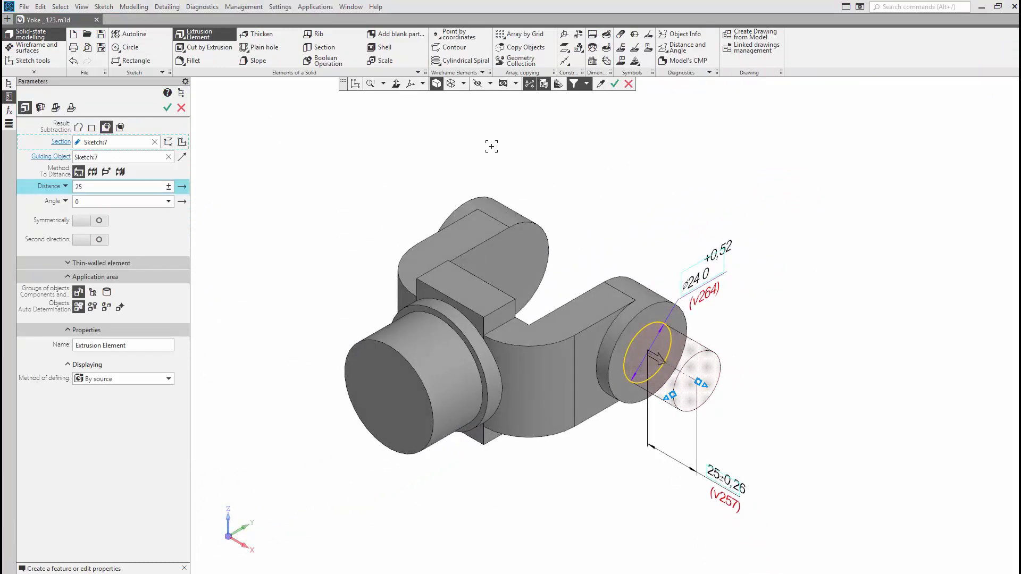
left_click(182, 187)
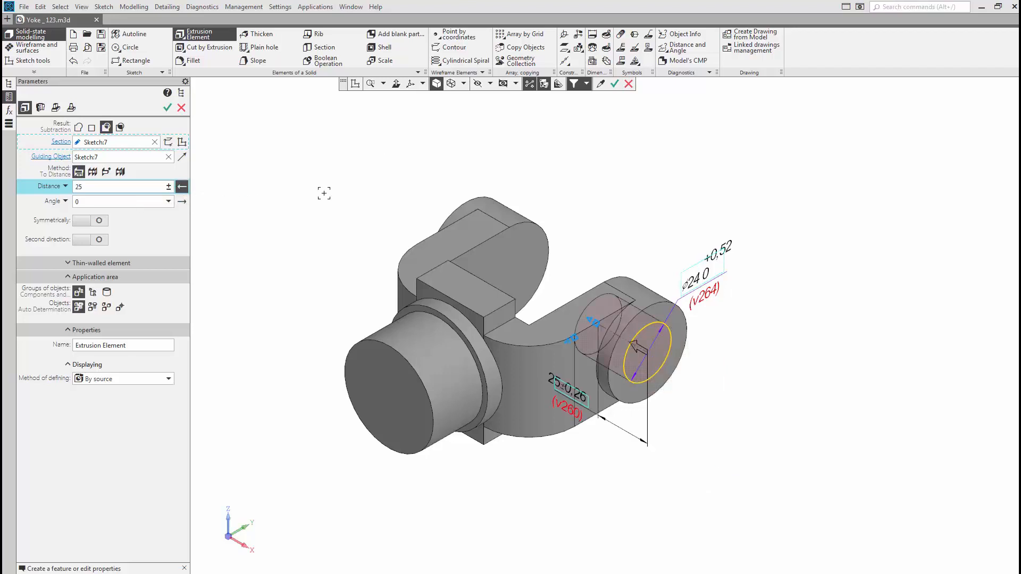
left_click(93, 171)
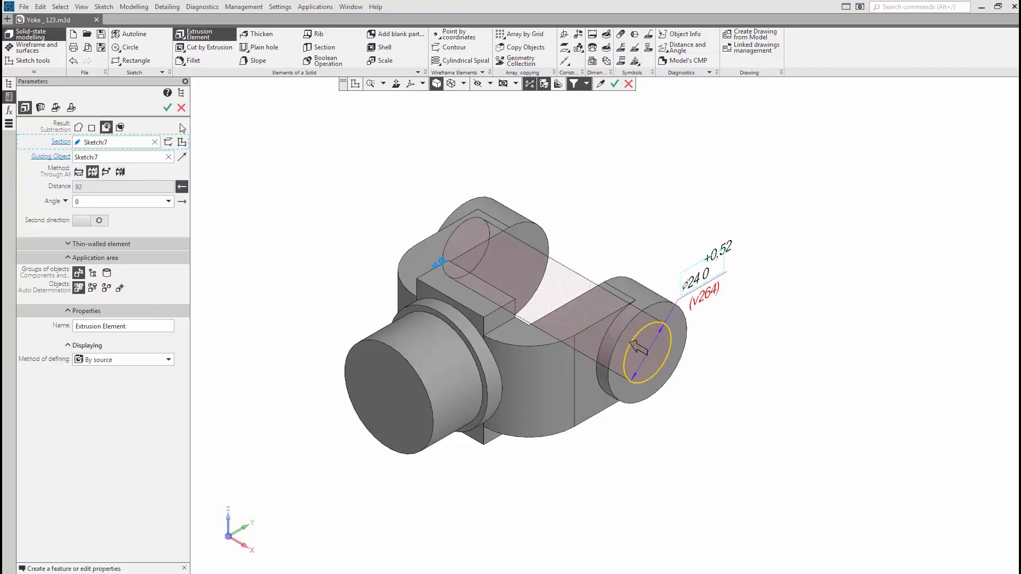
left_click(167, 108)
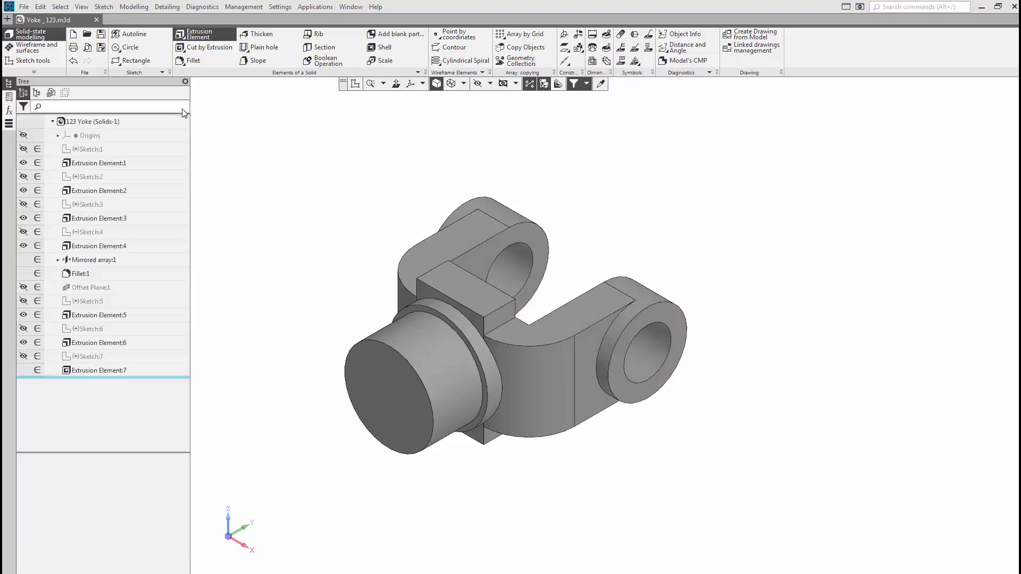